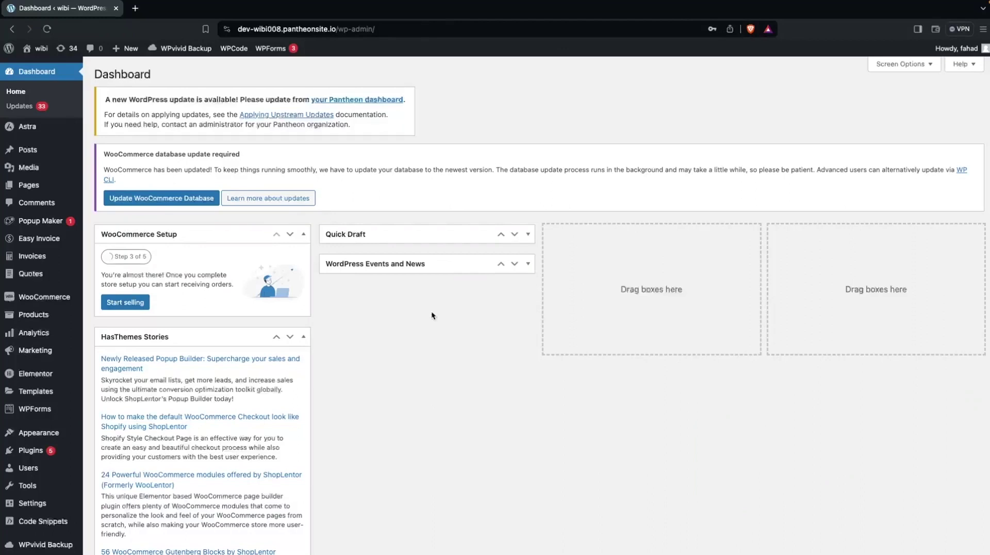
Find the CoDesigner plugin in the plugin directory, then install and activate it.
mouse_move(51, 453)
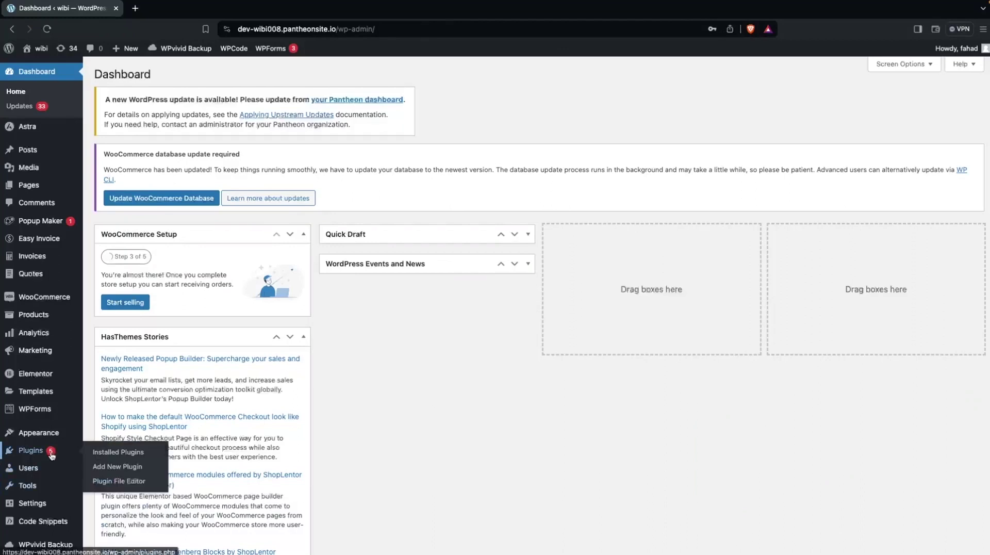
left_click(118, 467)
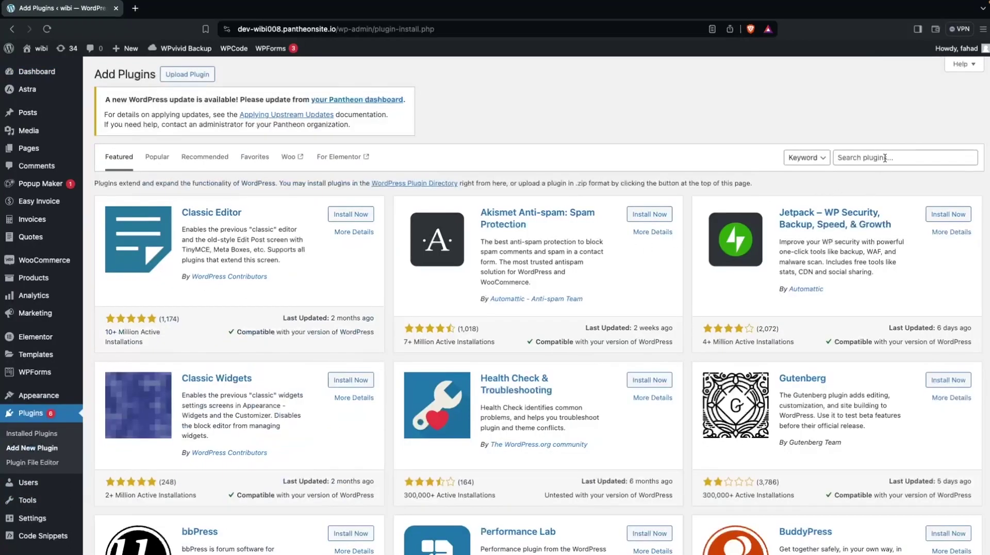
left_click(885, 158)
left_click(876, 175)
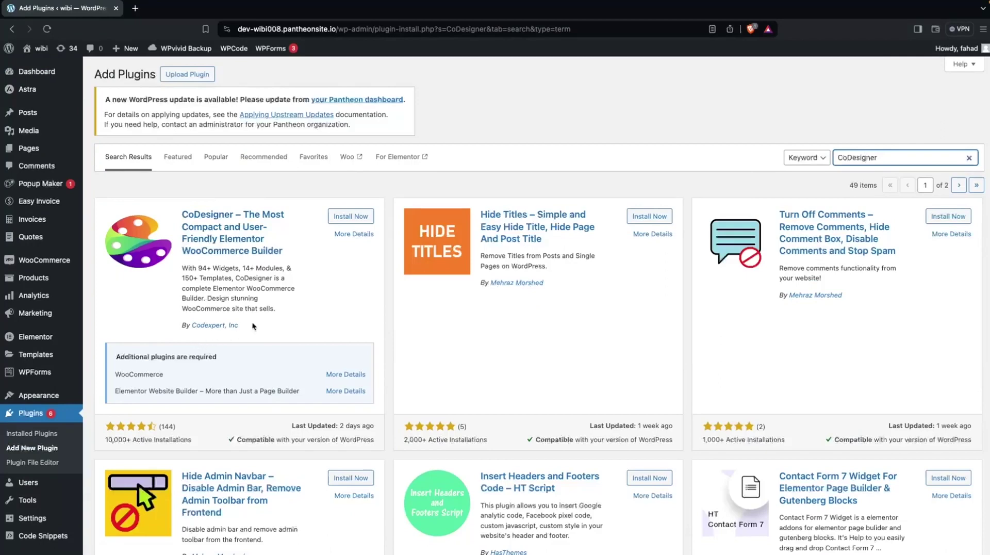
left_click(337, 219)
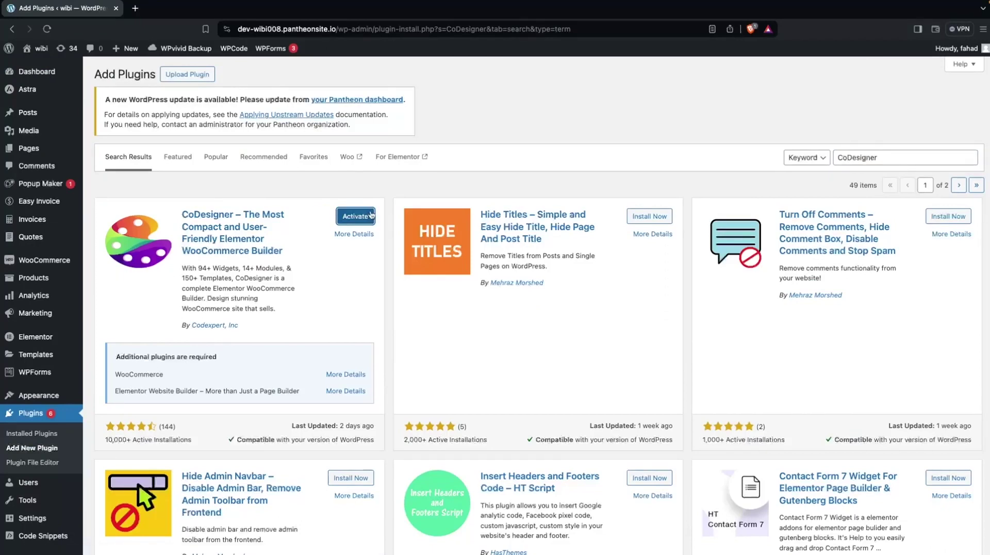
left_click(370, 216)
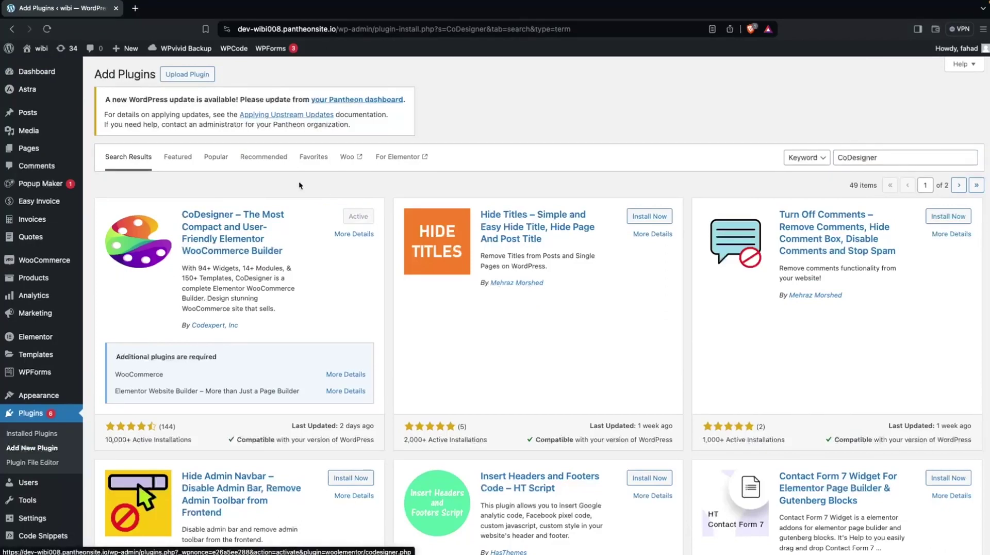
mouse_move(59, 71)
left_click(47, 29)
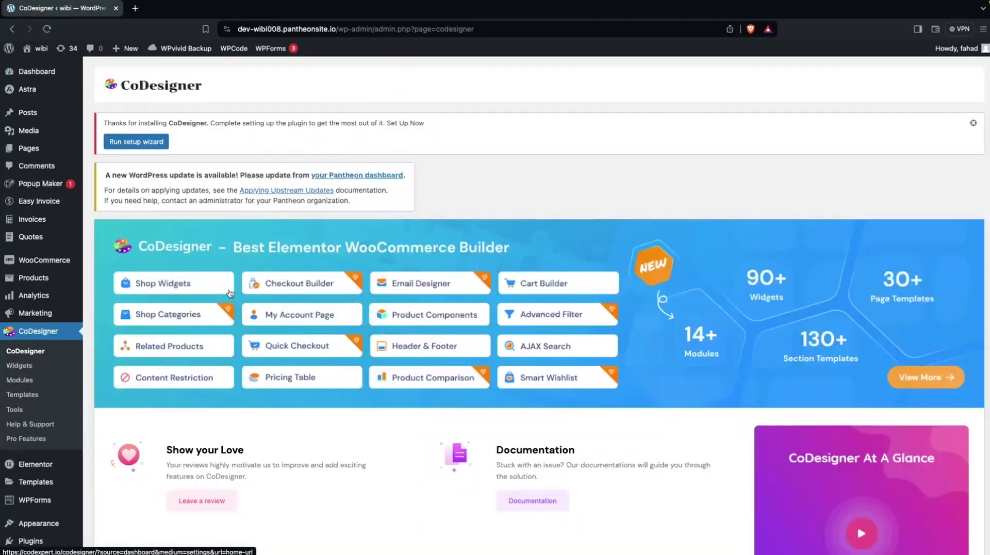
Open the CoDesigner widget settings and look through the available widget categories, from Shop to Email.
scroll(42, 144, "down", 4)
left_click(42, 145)
scroll(286, 319, "down", 2)
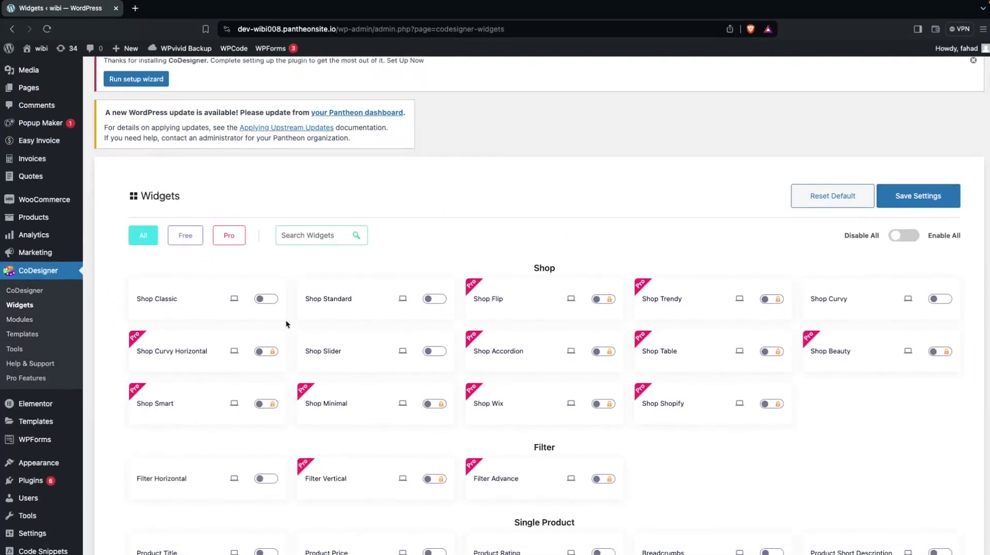
scroll(287, 321, "down", 3)
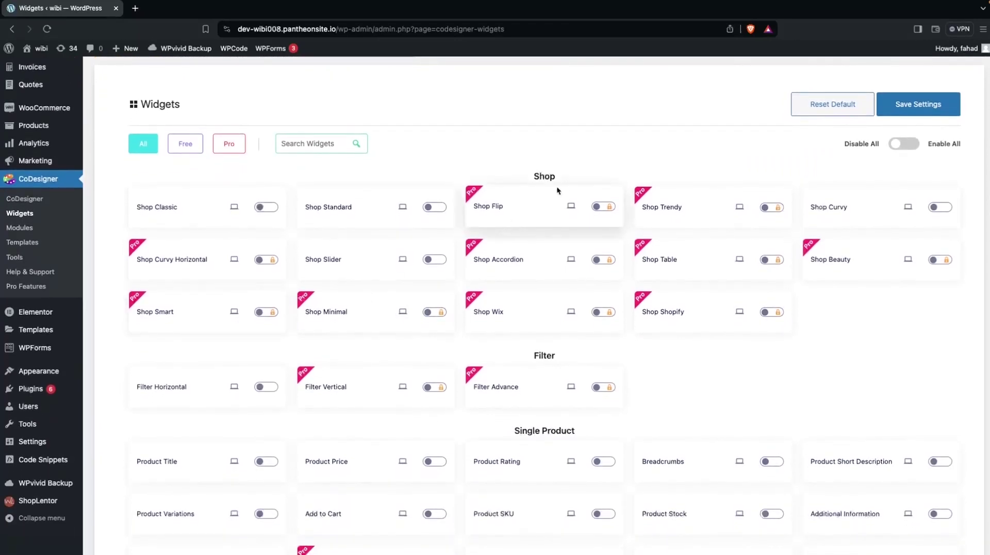
scroll(570, 175, "down", 5)
scroll(571, 177, "down", 3)
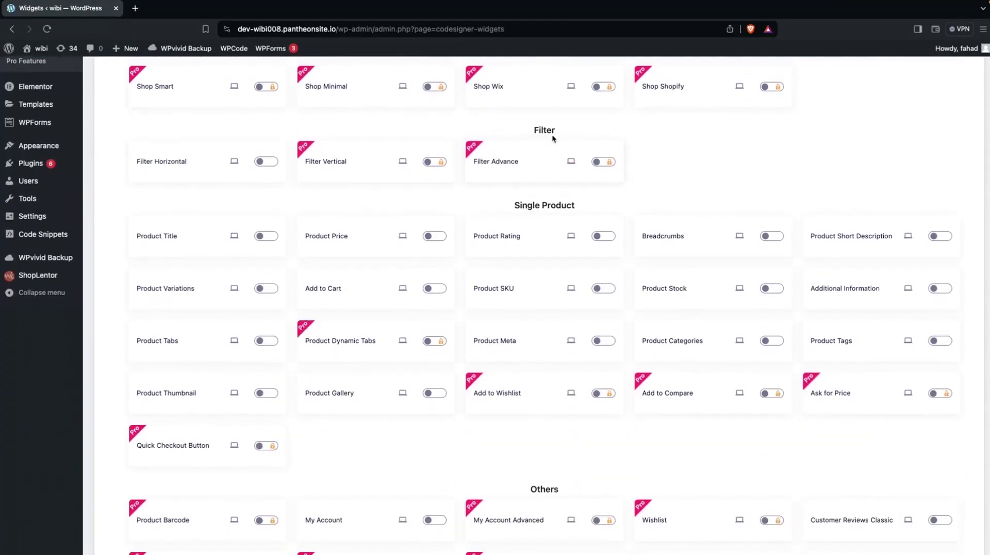
scroll(534, 212, "down", 11)
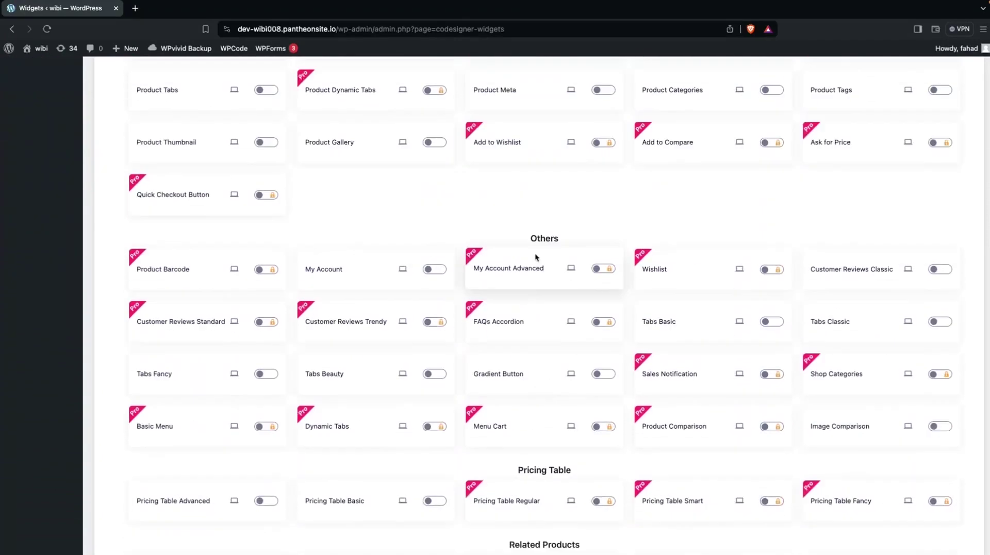
scroll(559, 273, "up", 5)
scroll(559, 321, "down", 8)
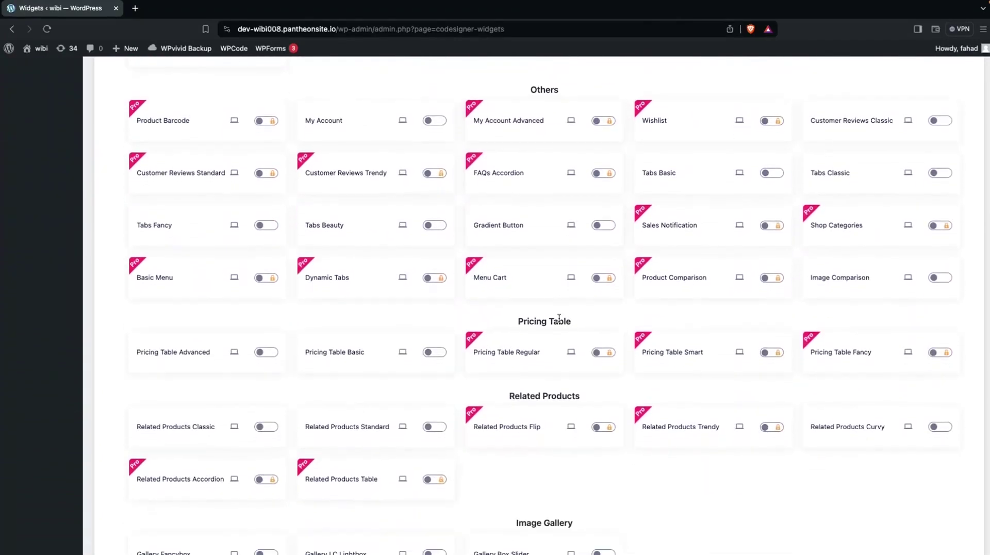
scroll(538, 340, "down", 3)
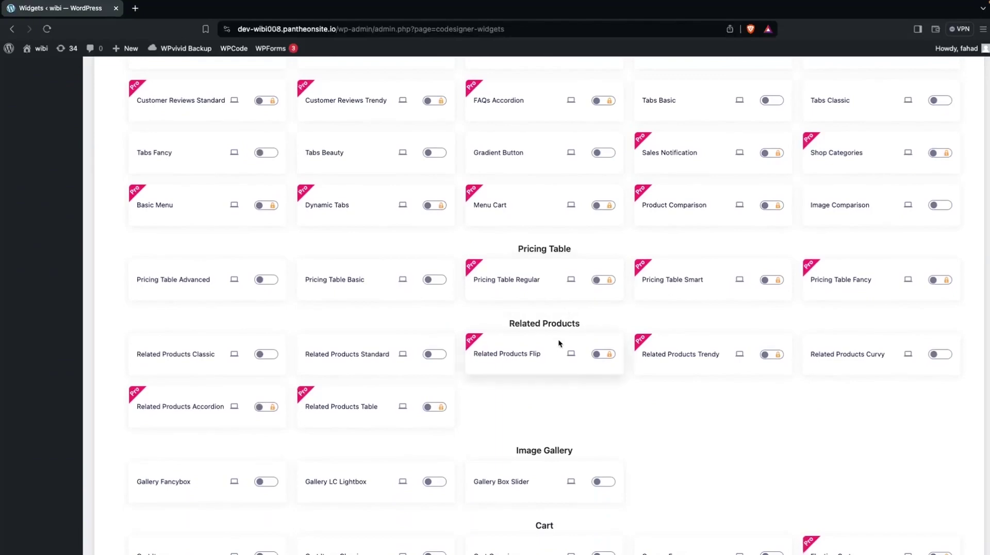
scroll(558, 339, "down", 5)
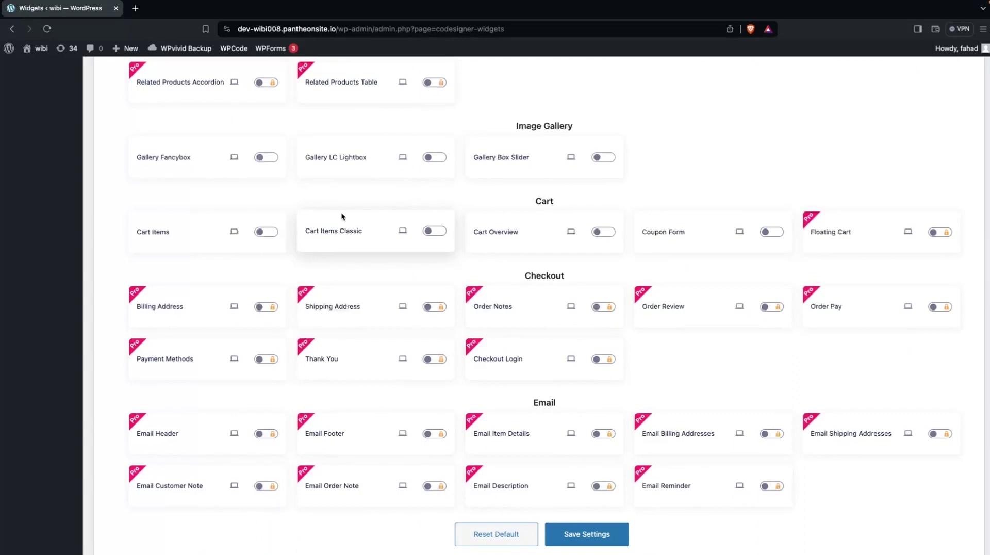
Enable the Cart Items, Cart Items Classic, Cart Overview and Coupon Form widgets and save the settings.
left_click(264, 231)
left_click(434, 232)
left_click(601, 231)
left_click(771, 232)
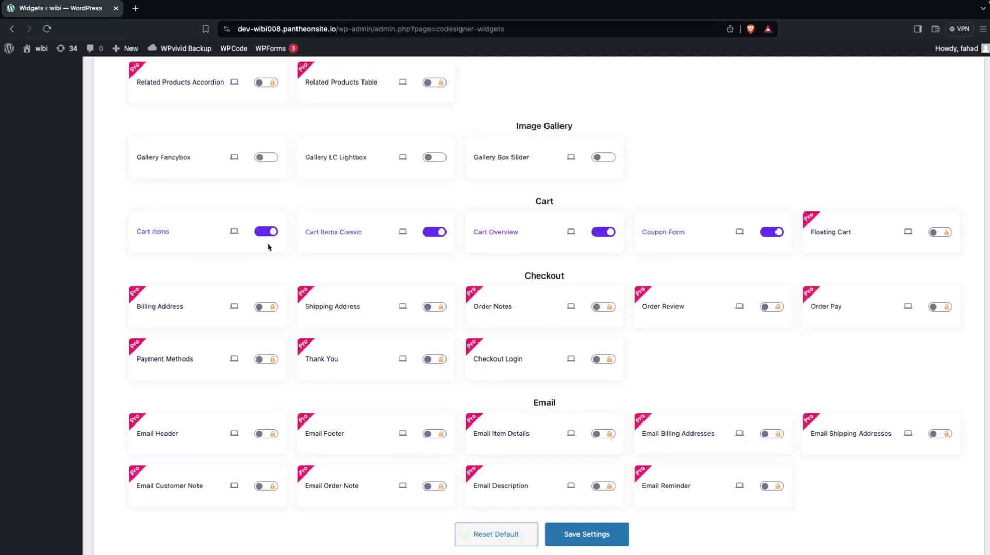
left_click(588, 537)
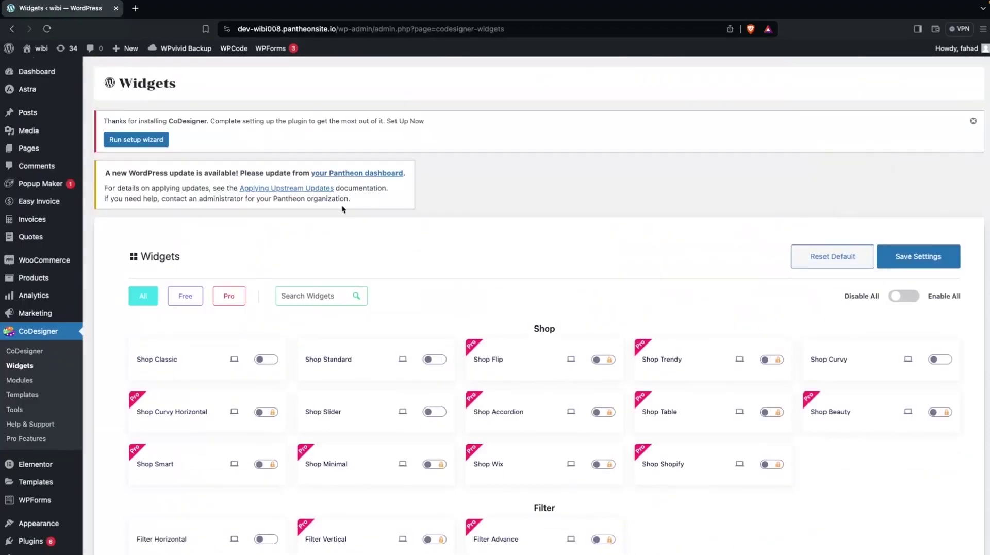
From the site's list of pages, view the published Cart page in a new browser tab.
left_click(45, 155)
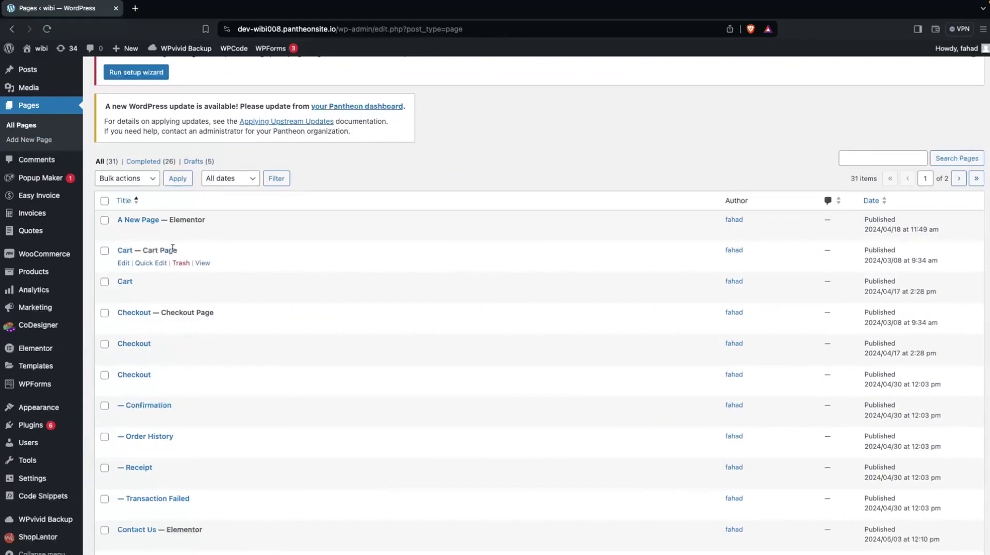
left_click(202, 264, "super")
key("ctrl+Tab")
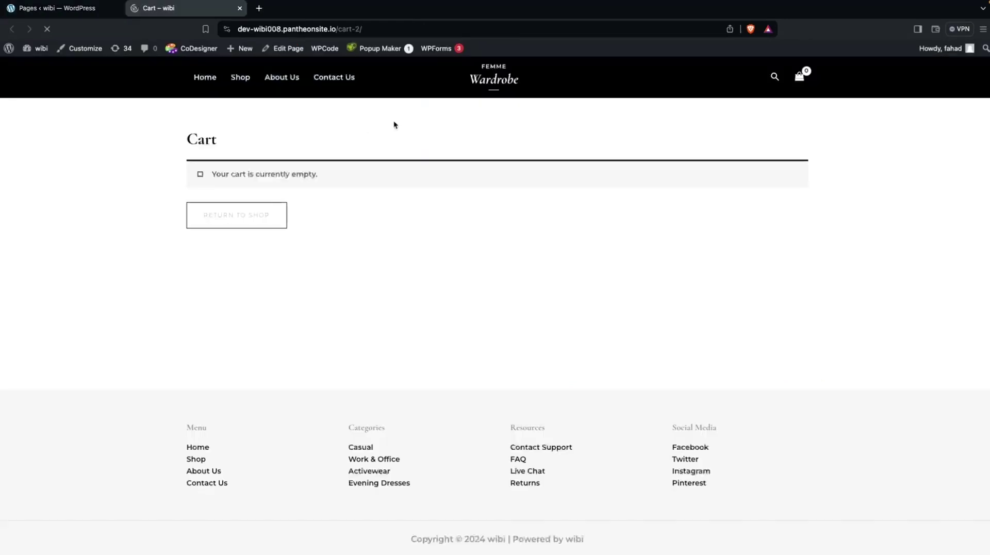
Add the Bohemian Rhapsody Attire in size M and Black to the cart from the shop, and view the cart page.
left_click(247, 82)
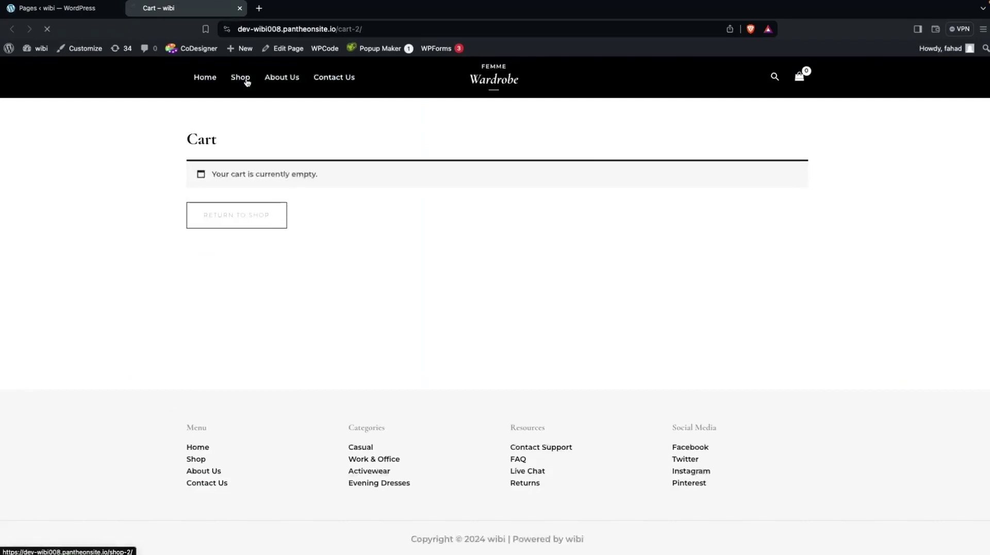
scroll(306, 355, "down", 4)
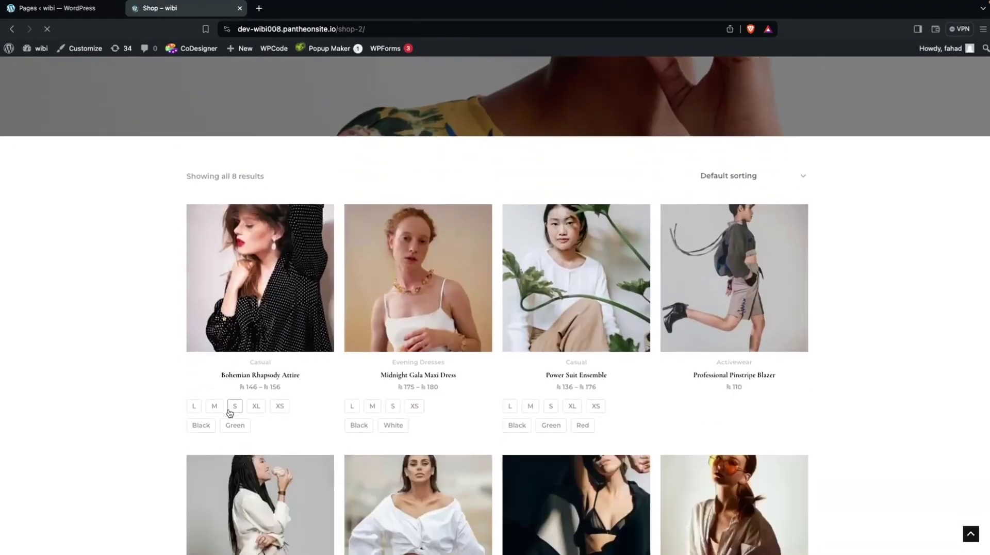
left_click(320, 220)
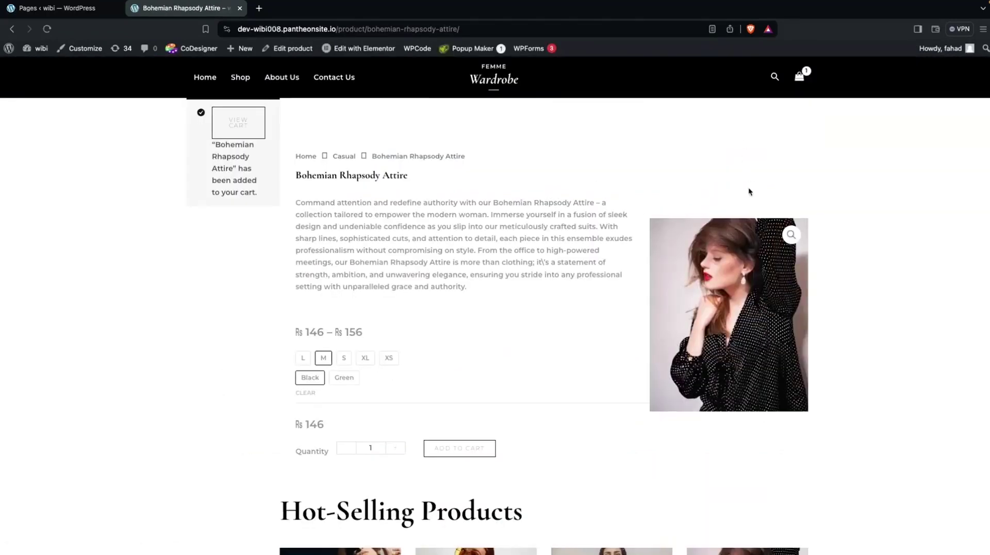
left_click(800, 78)
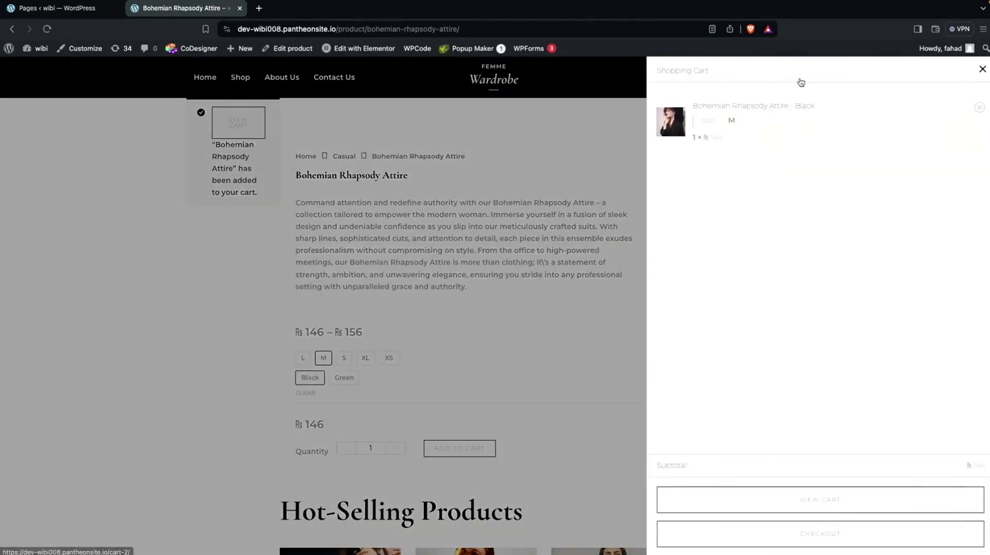
left_click(793, 500)
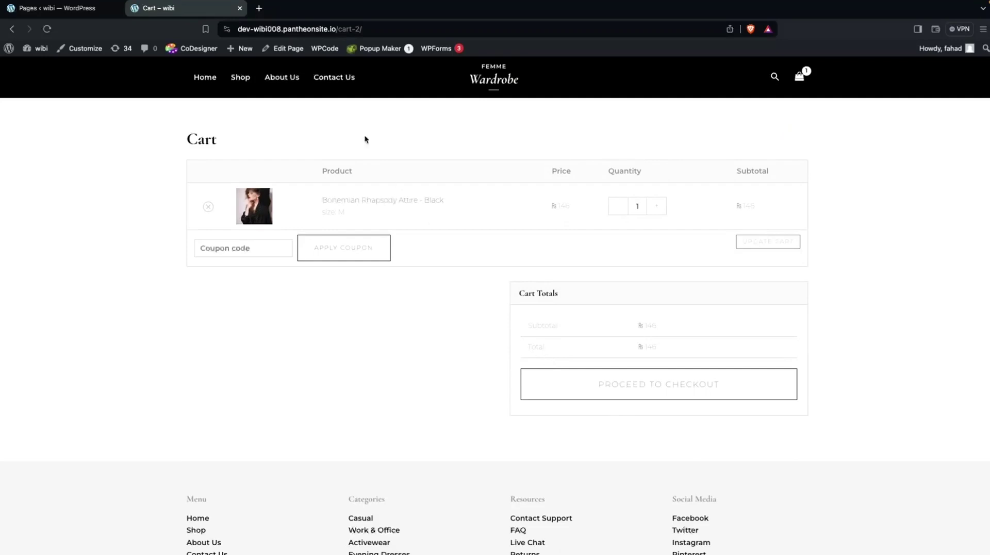
Open the Cart page in Elementor and delete its existing text, including the [woocommerce_cart] shortcode, along with its container.
left_click(289, 50)
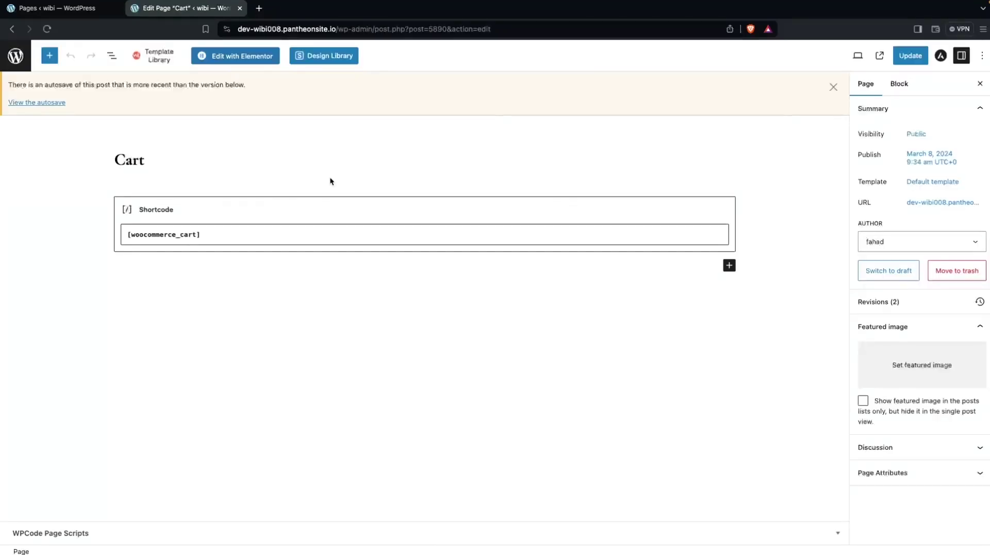
left_click(238, 58)
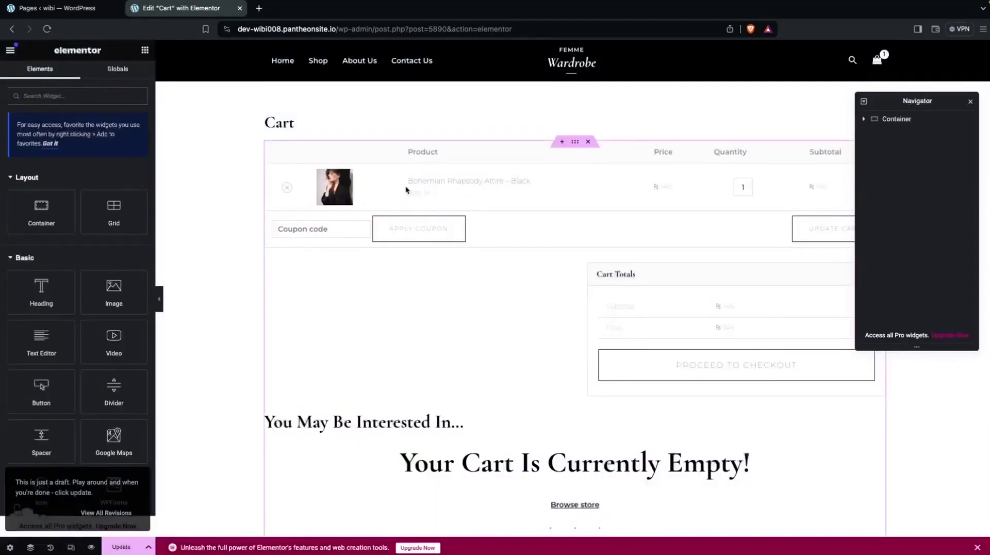
left_click(421, 152)
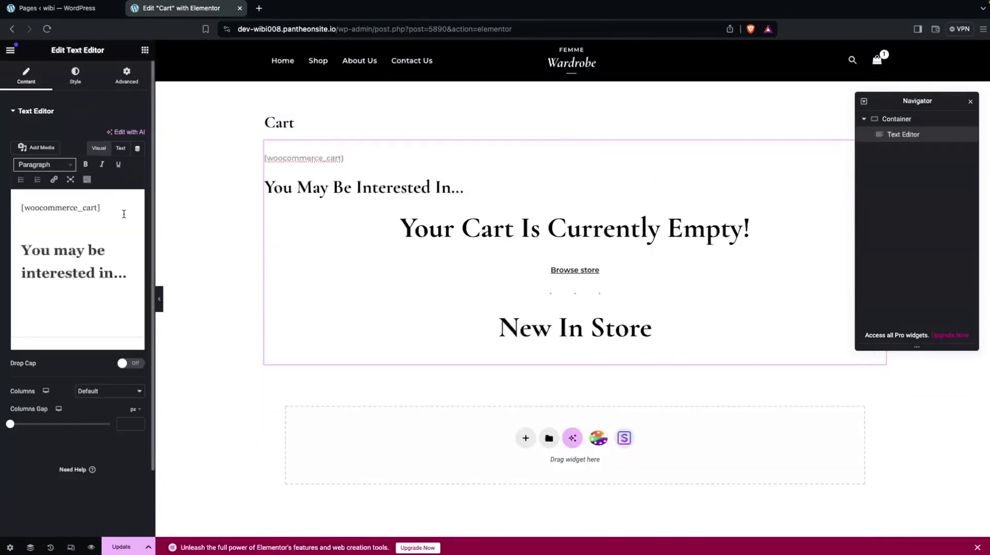
left_click(124, 213)
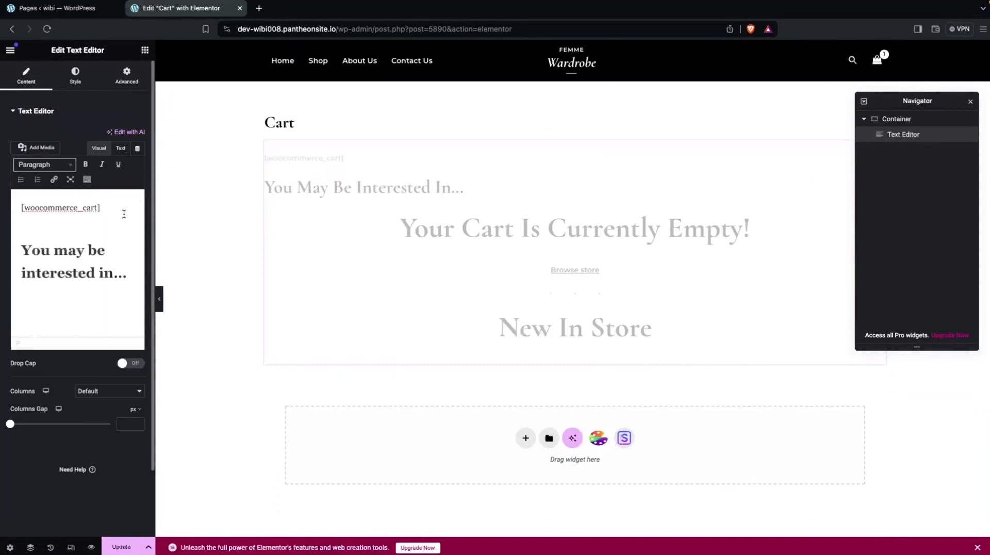
left_click_drag(123, 214, 21, 207)
key("BackSpace")
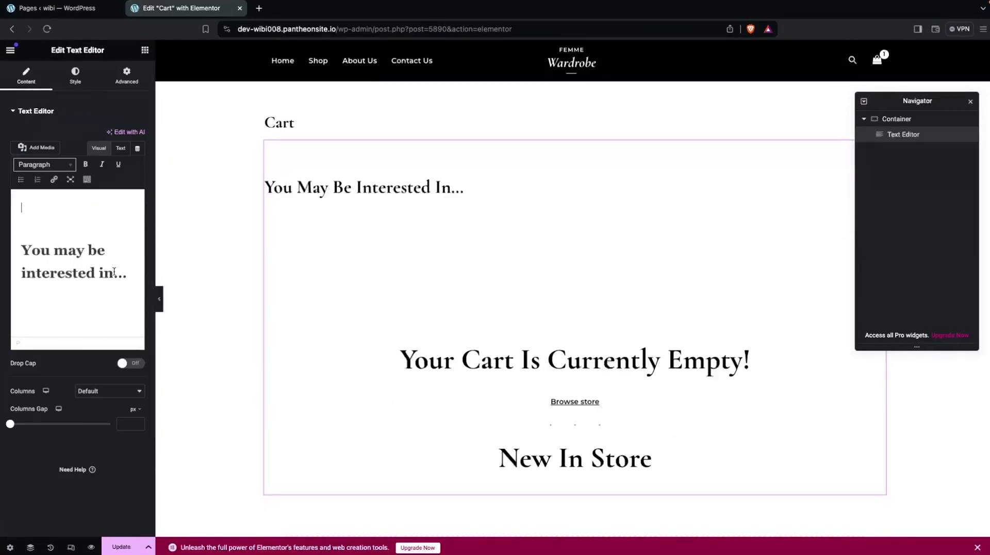
left_click_drag(20, 247, 135, 326)
key("BackSpace")
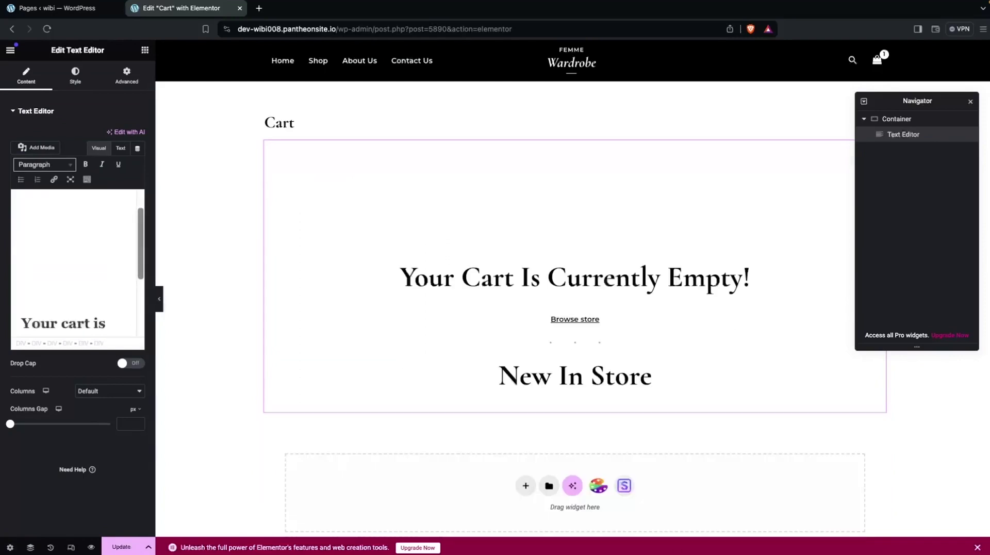
key("Delete")
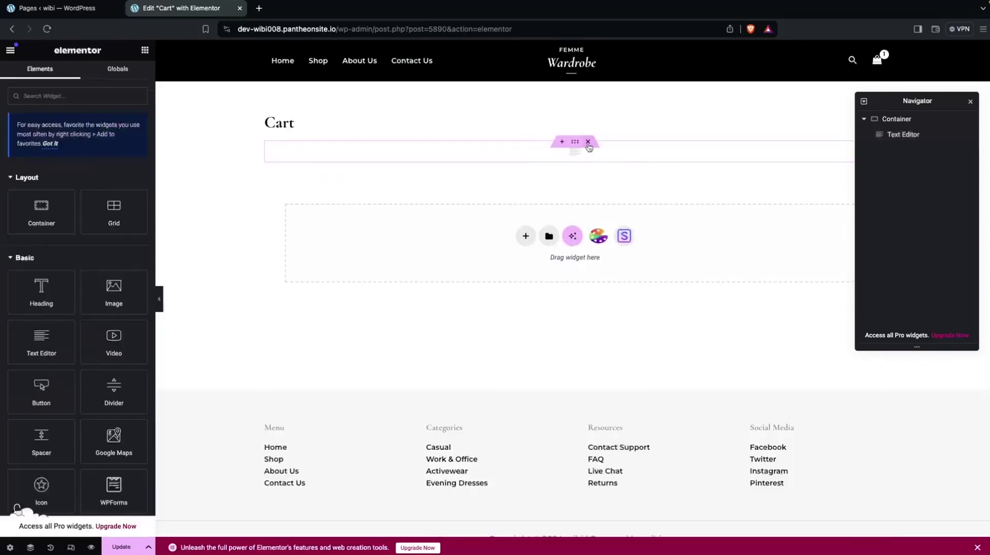
left_click(587, 145)
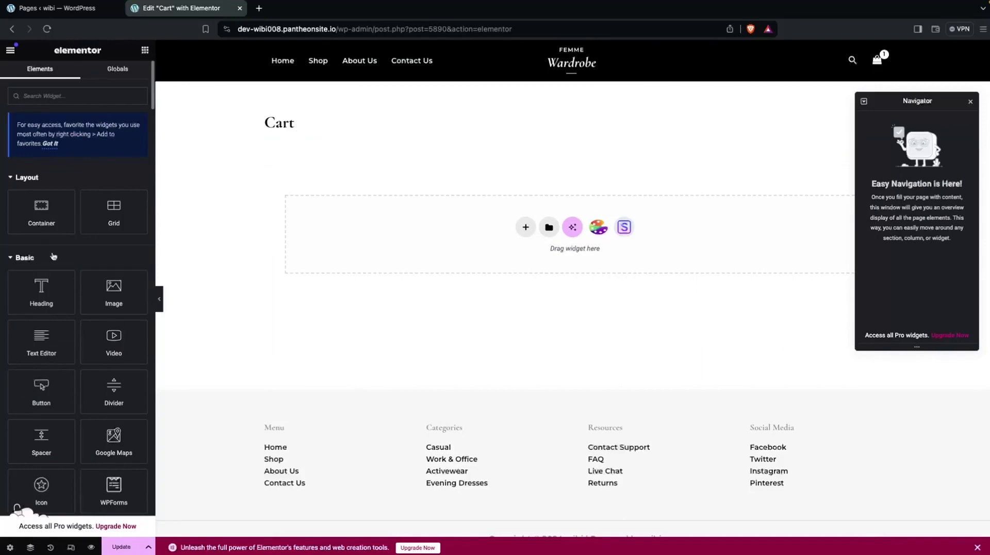
Add a new container with two equal side-by-side columns to the empty Cart page.
left_click(525, 229)
left_click(528, 291)
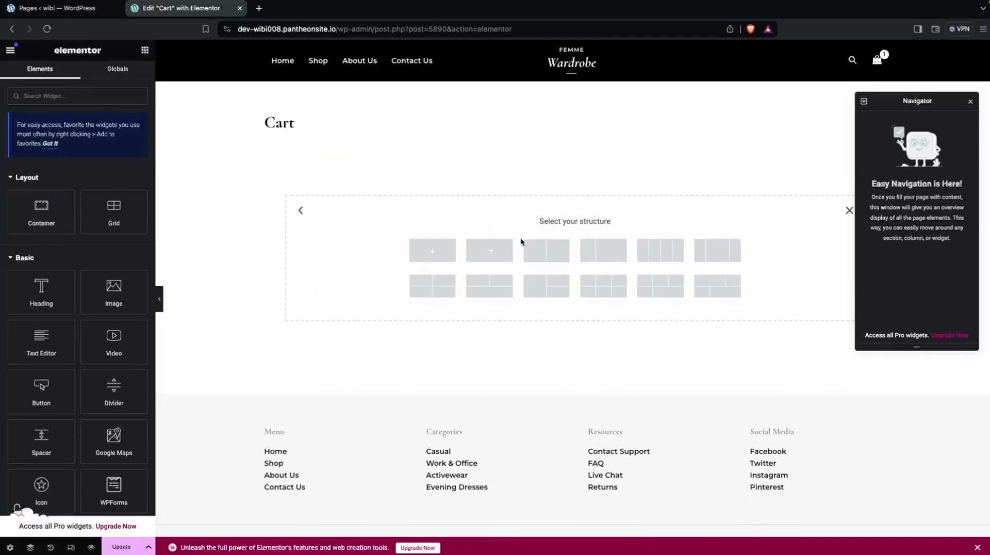
left_click(564, 253)
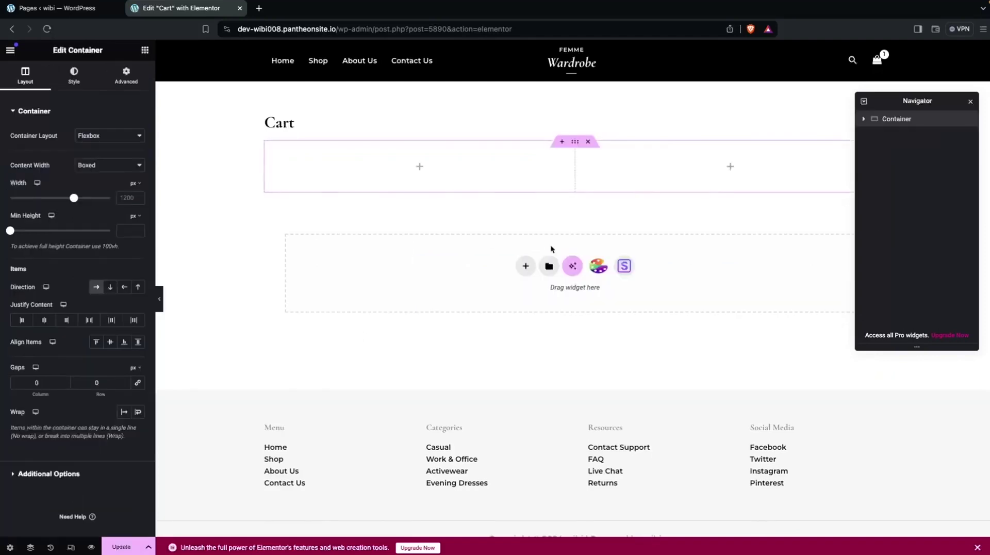
Add an Image widget to the left column of the container and choose logo-01.svg from the media library.
left_click(145, 50)
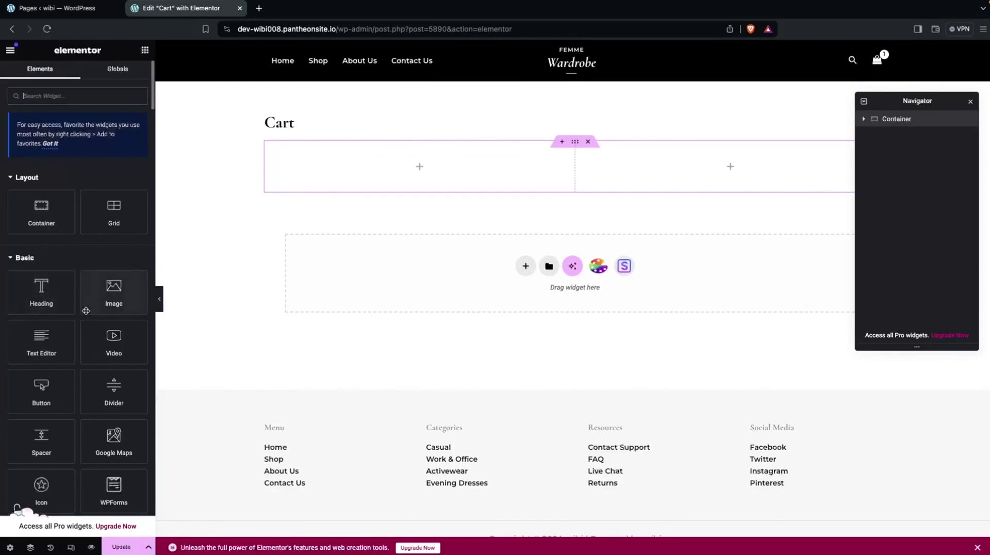
left_click_drag(114, 297, 439, 167)
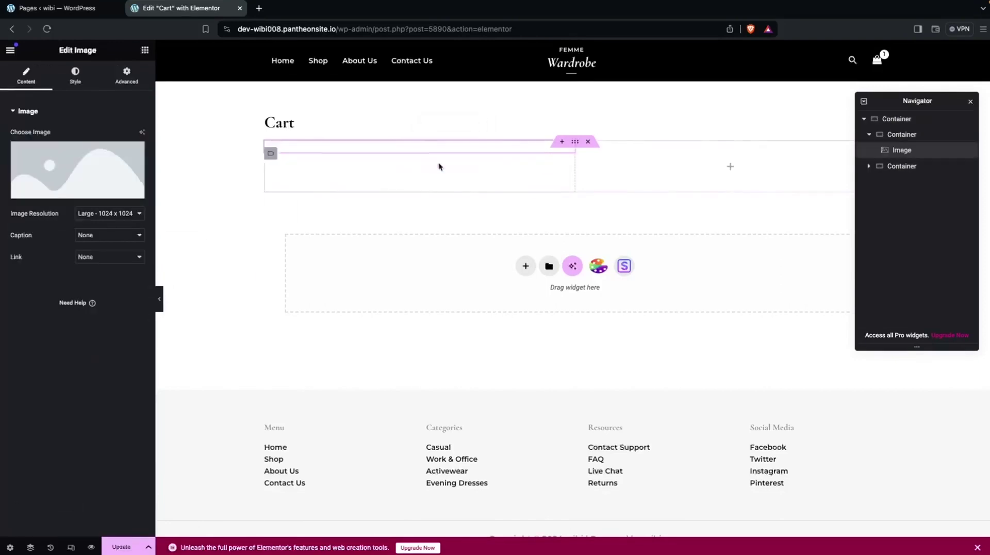
scroll(619, 258, "down", 10)
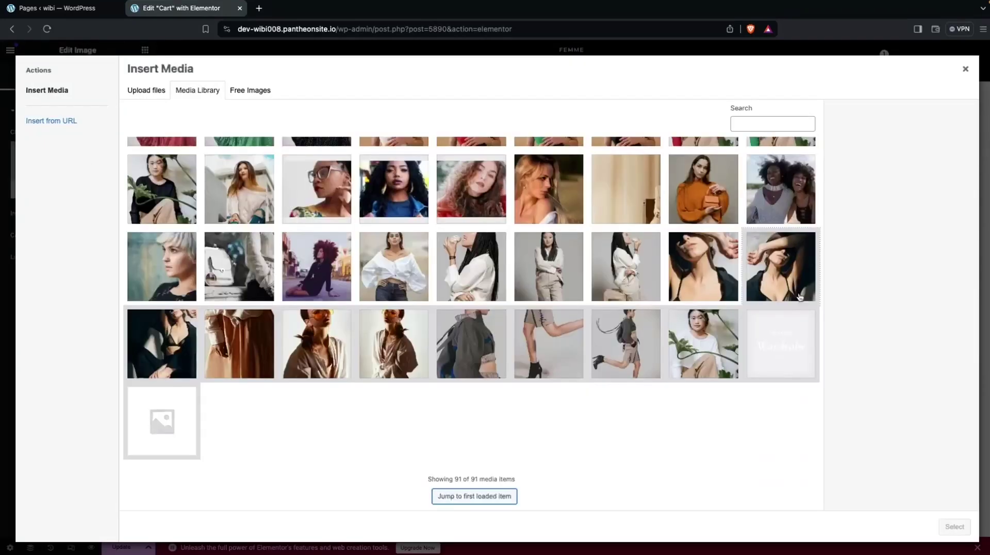
left_click(776, 353)
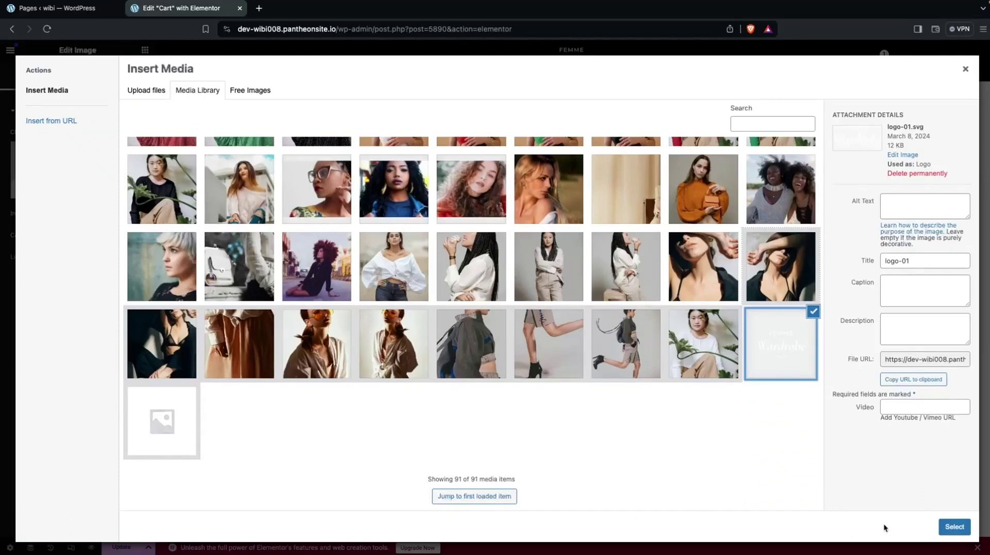
left_click(953, 530)
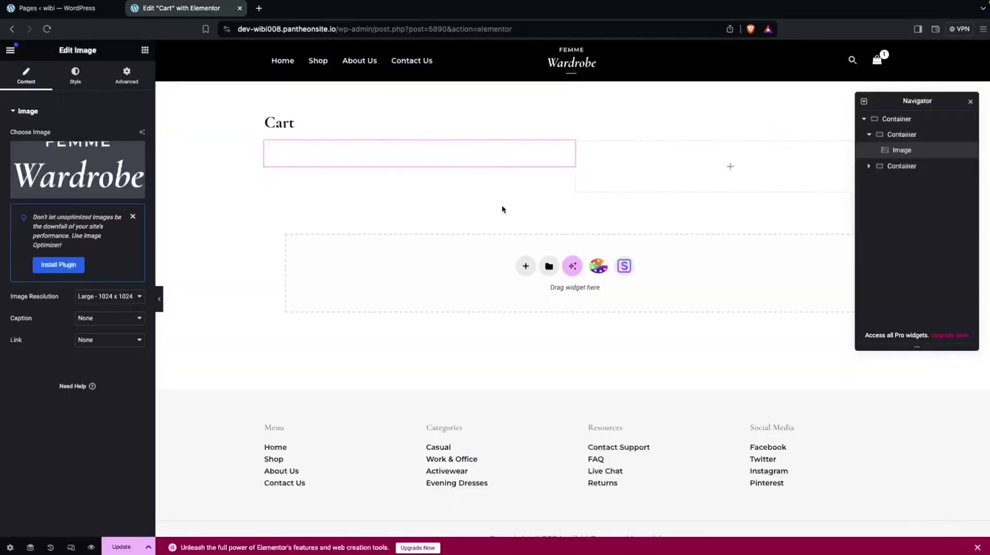
Give the two-column container a black background and set the logo image's width to 25%.
mouse_move(529, 183)
left_click(575, 142)
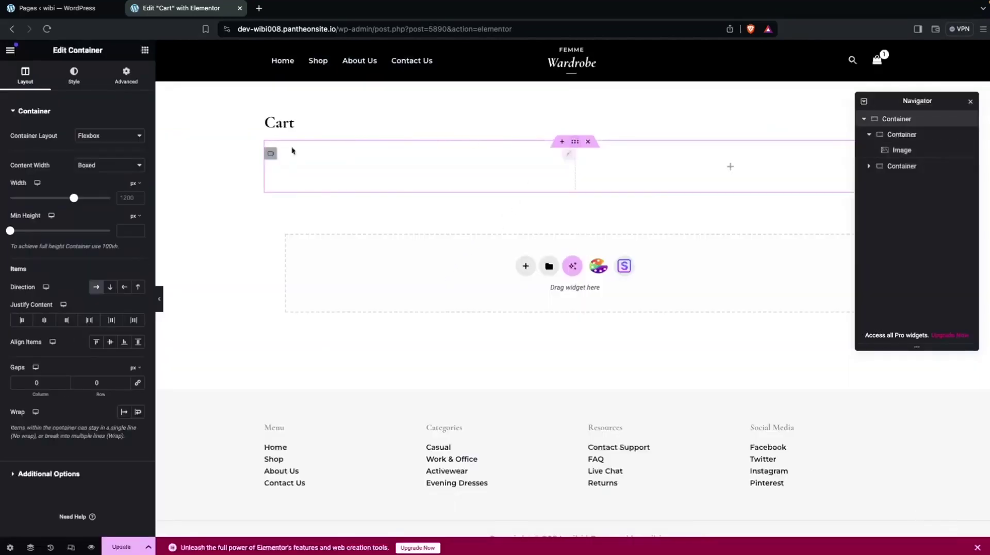
left_click(75, 75)
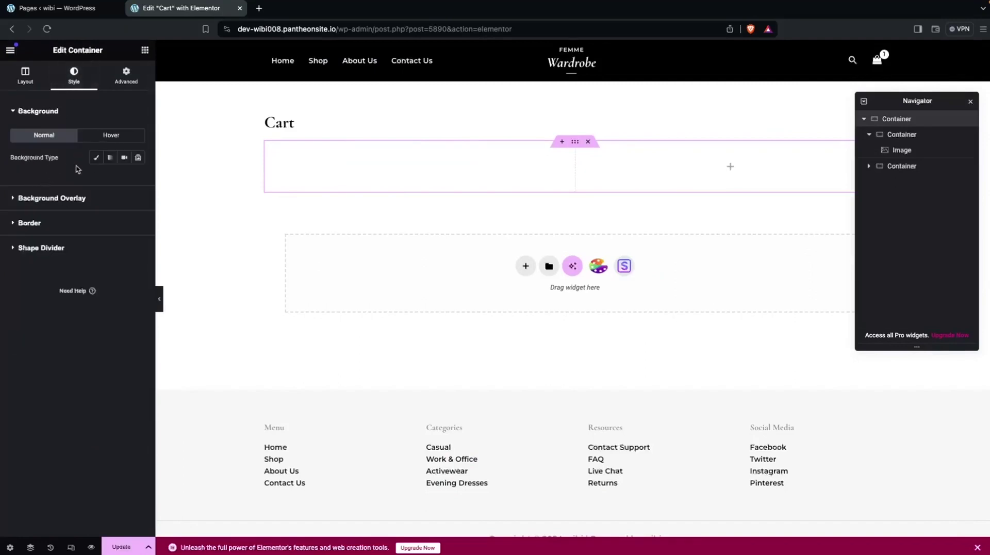
left_click(75, 74)
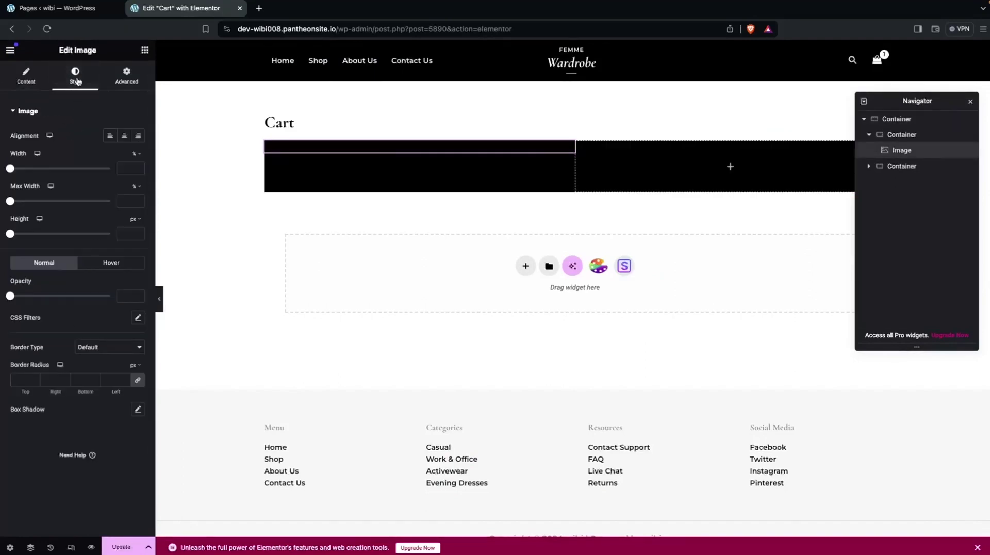
left_click_drag(10, 169, 38, 174)
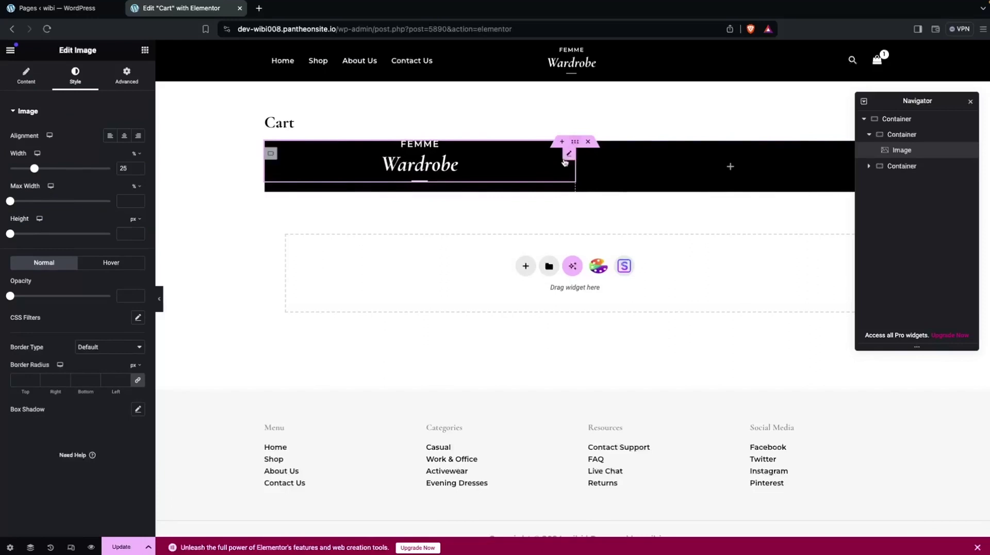
Set the two-column container's item alignment to center.
left_click(576, 142)
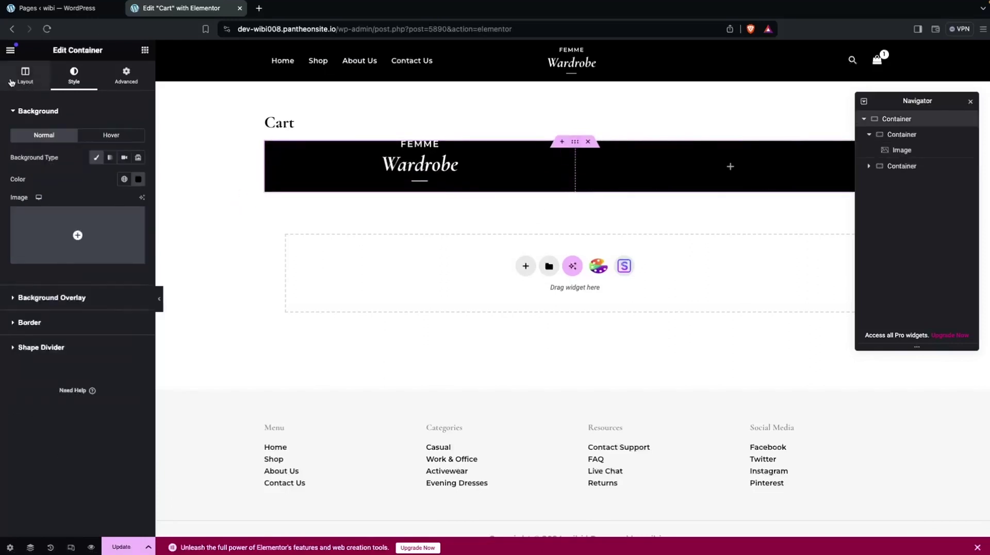
left_click(26, 77)
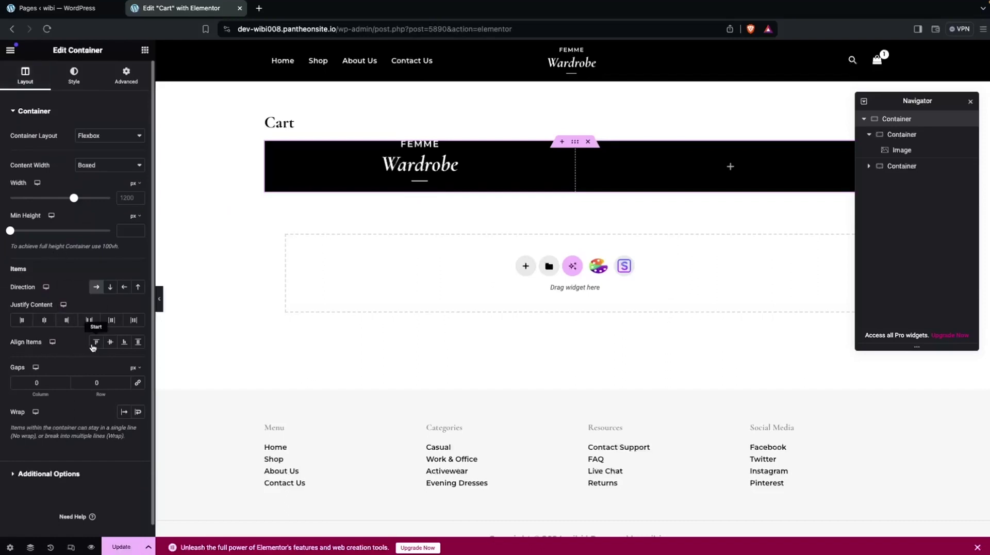
left_click(109, 344)
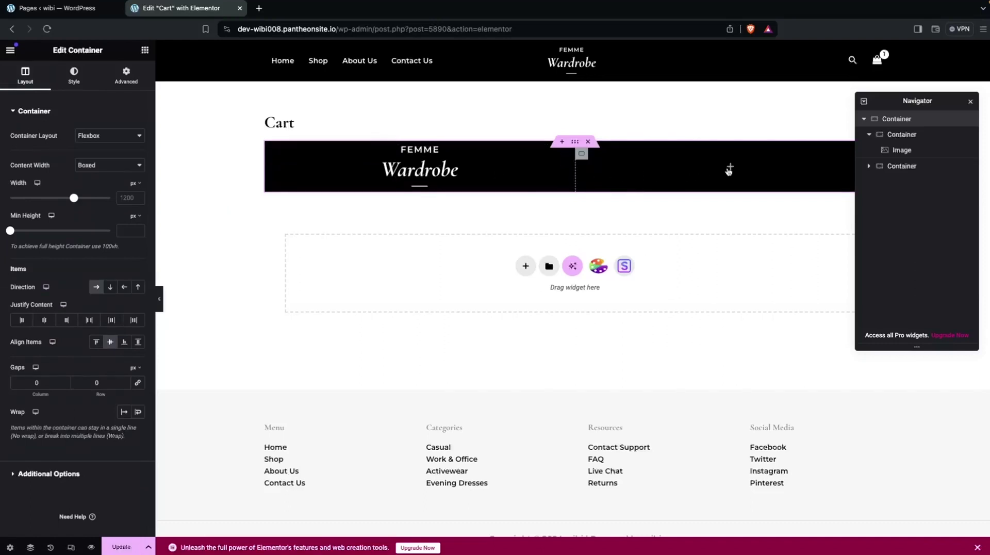
Add a Heading widget to the empty right column with the title "Cart".
left_click(145, 50)
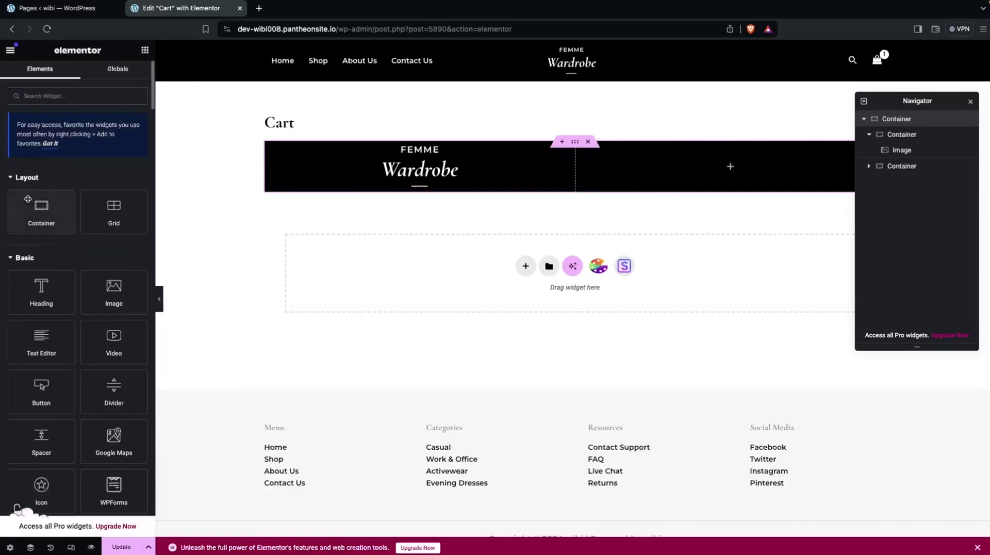
left_click(37, 290)
triple_click(72, 150)
type("Cart")
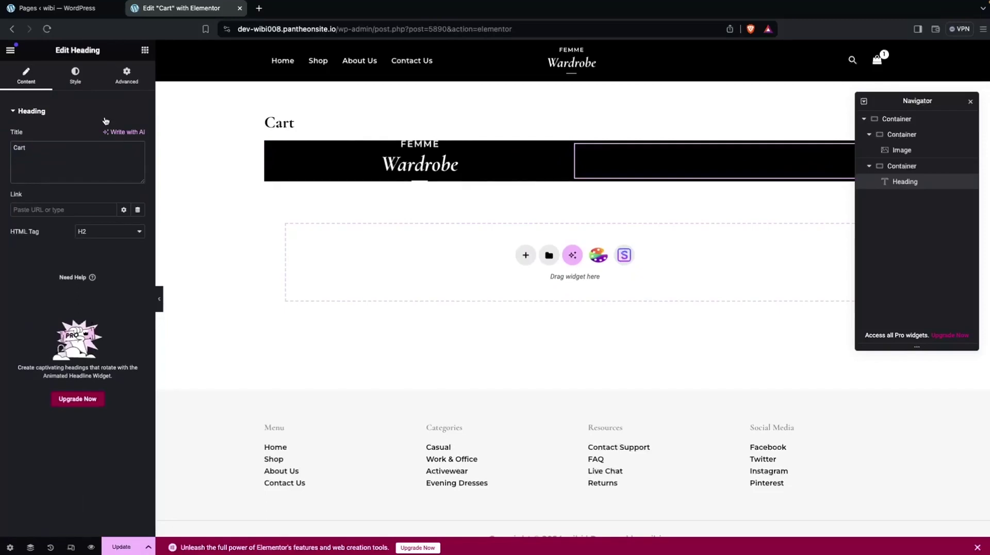
Set the "Cart" heading's text color to white, #FFFFFF.
left_click(66, 85)
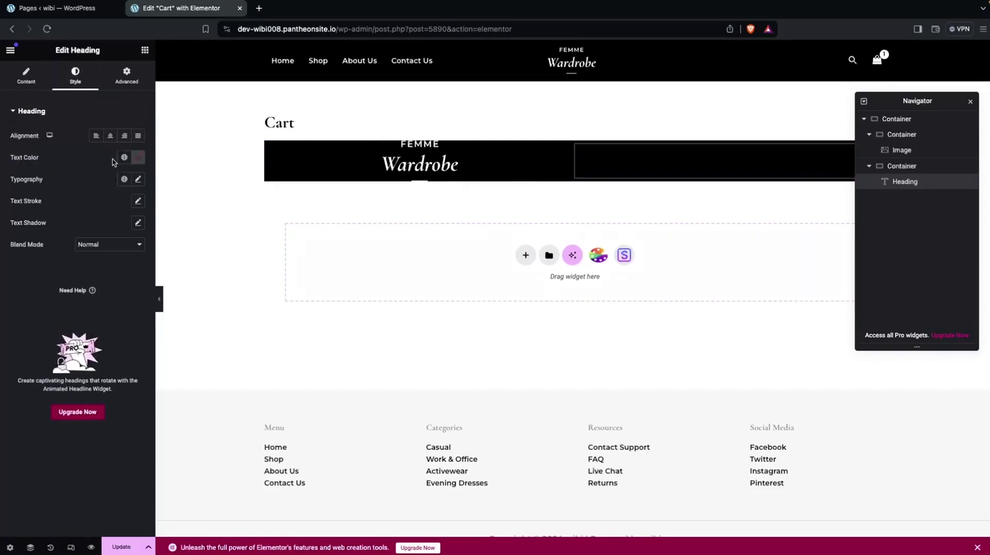
left_click(139, 159)
left_click_drag(107, 225, 78, 199)
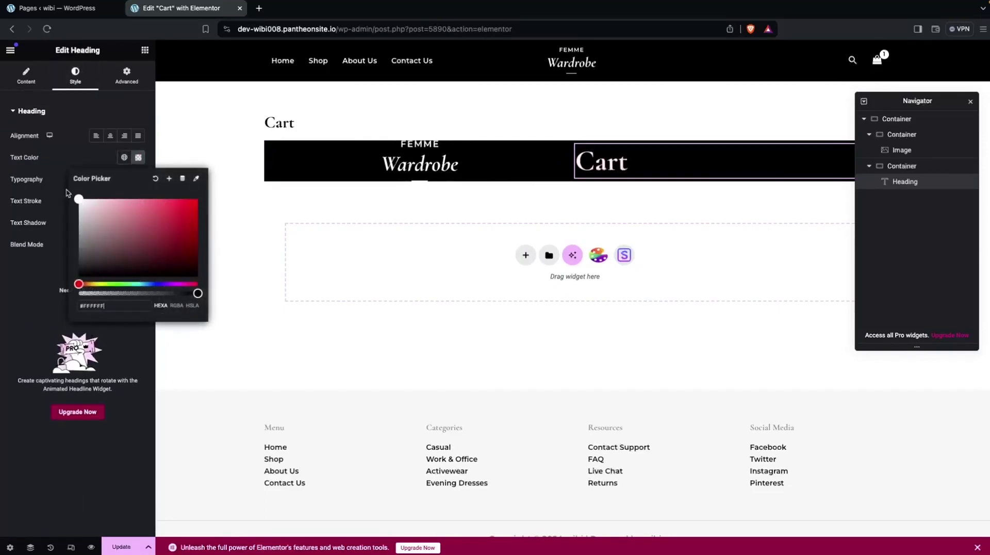
left_click(259, 219)
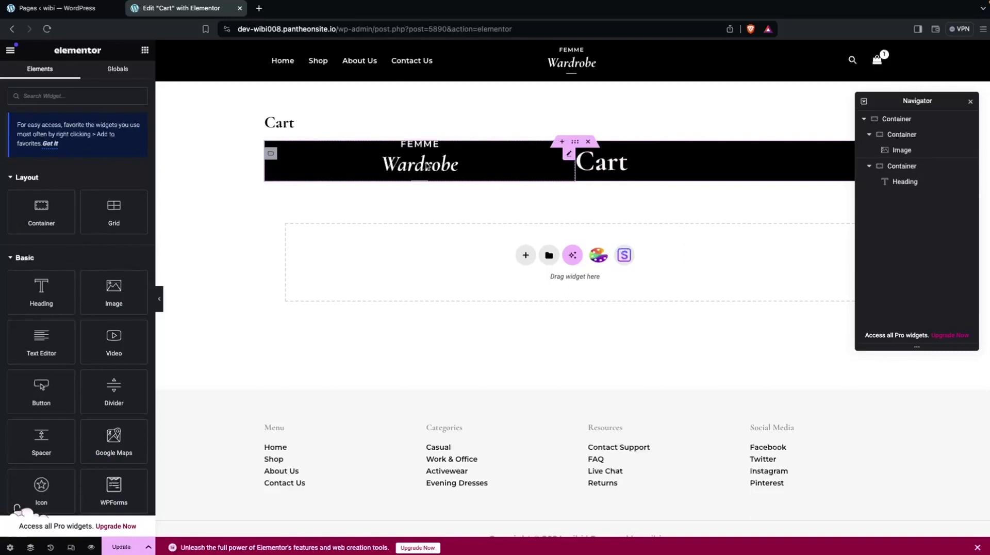
Set the logo column's padding to 15 px on all sides and widen it to about 85% of the header container.
left_click(896, 134)
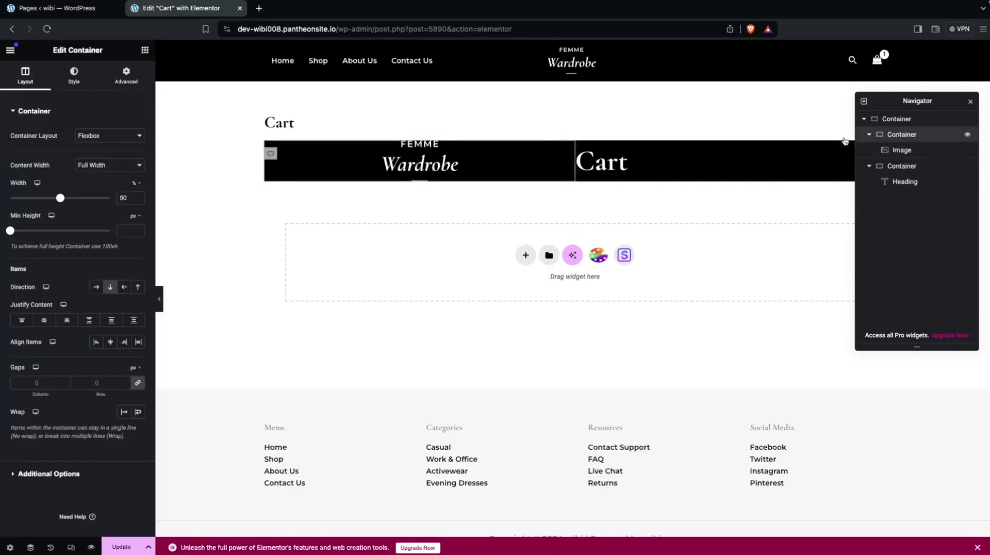
left_click(122, 80)
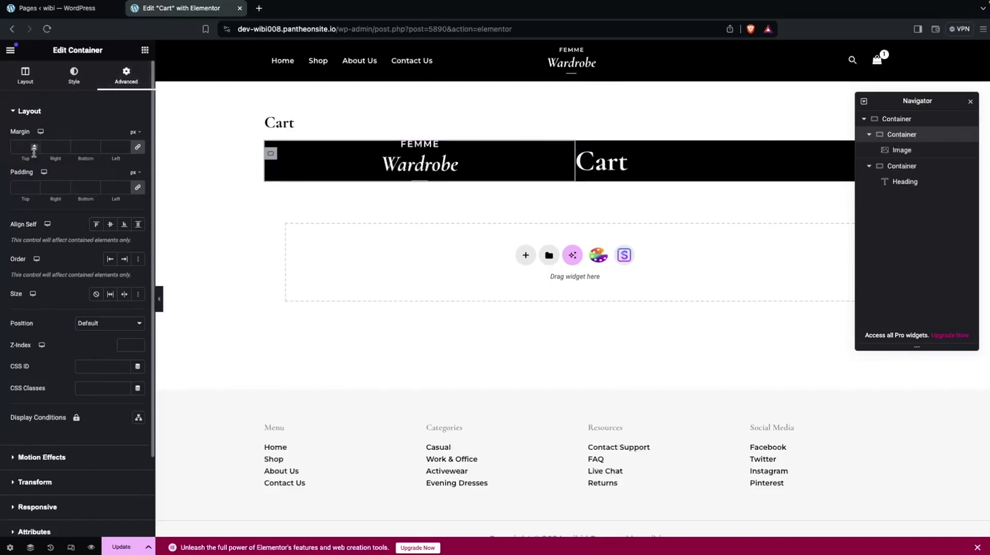
left_click(19, 189)
type("10")
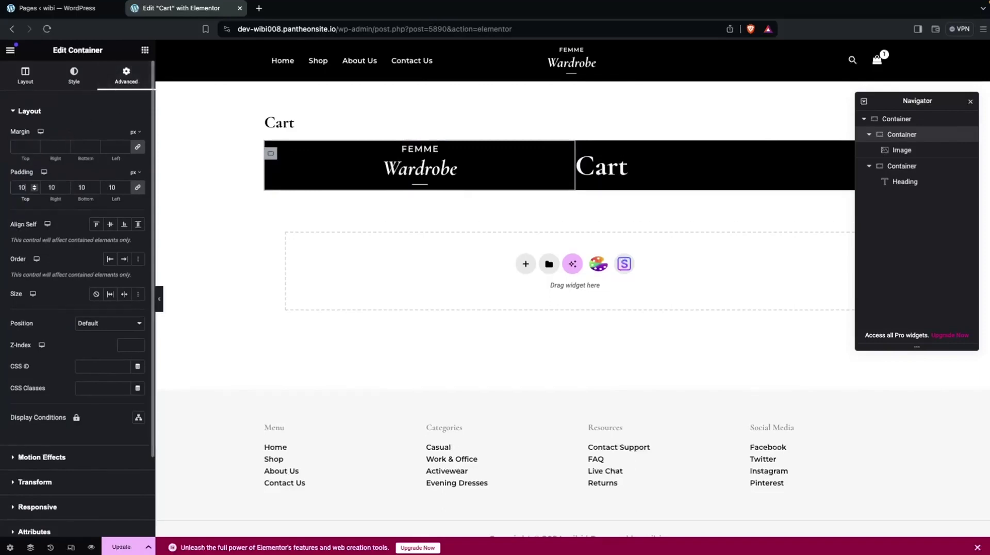
key("BackSpace")
key("BackSpace")
type("20")
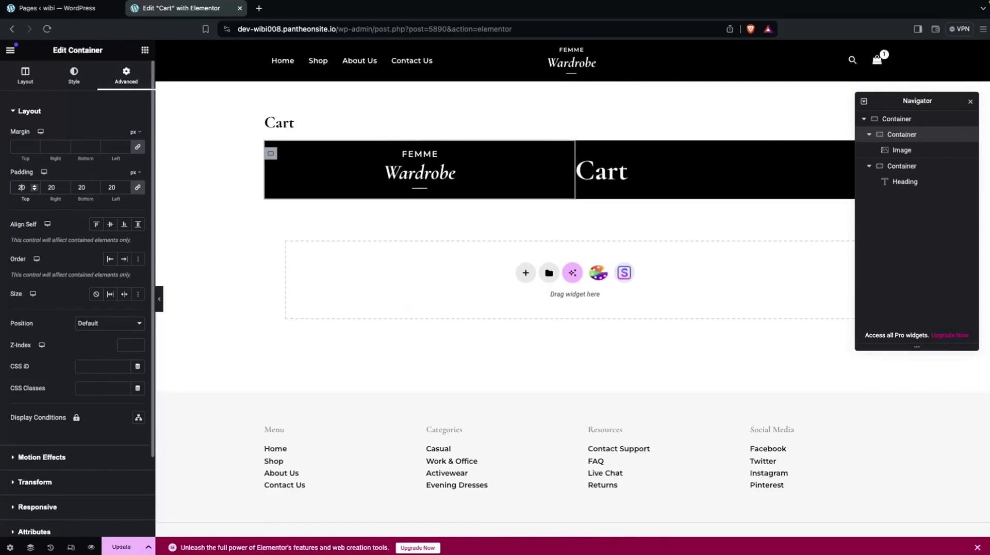
key("BackSpace")
key("BackSpace")
type("15")
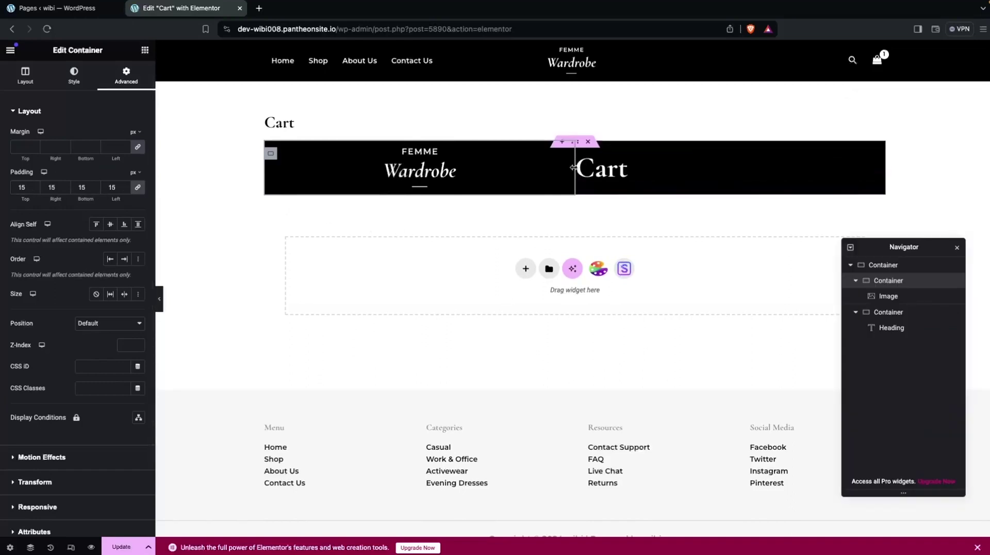
left_click_drag(574, 167, 810, 175)
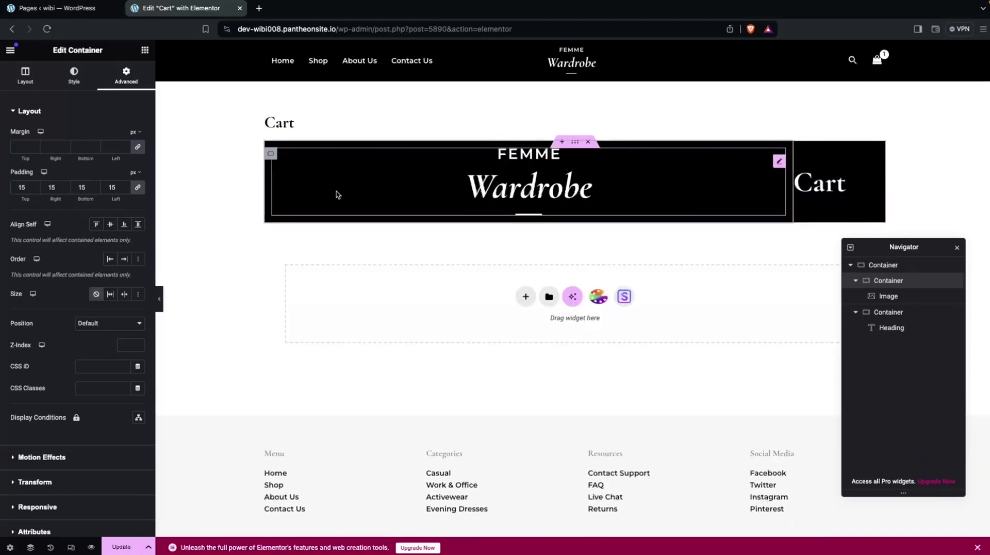
Set the logo image's width to 12% and align it left.
left_click(404, 188)
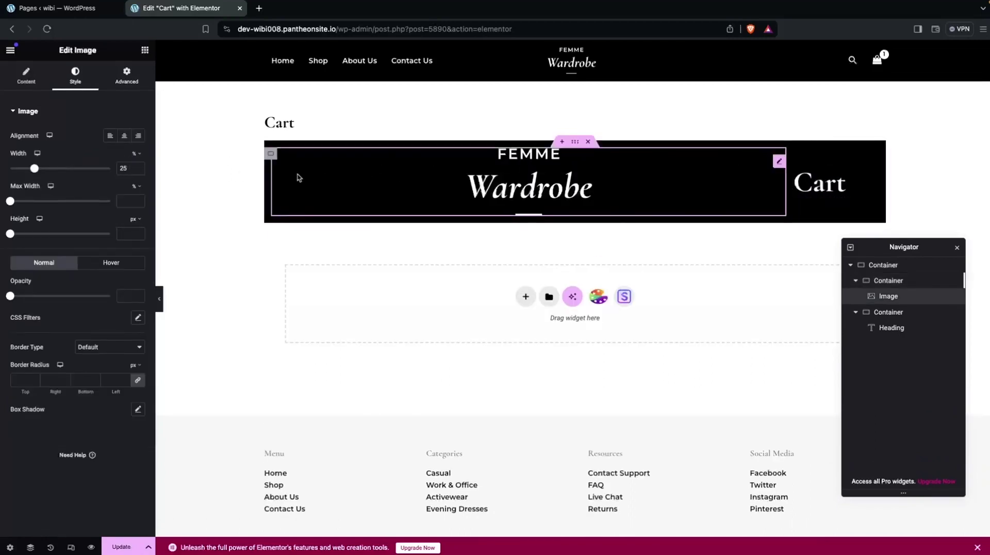
left_click_drag(33, 170, 20, 168)
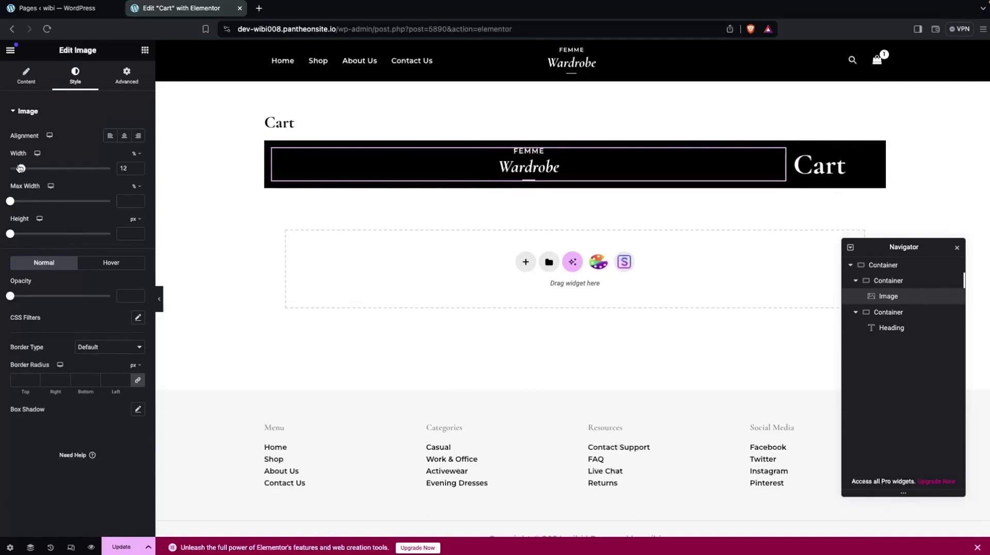
left_click(111, 136)
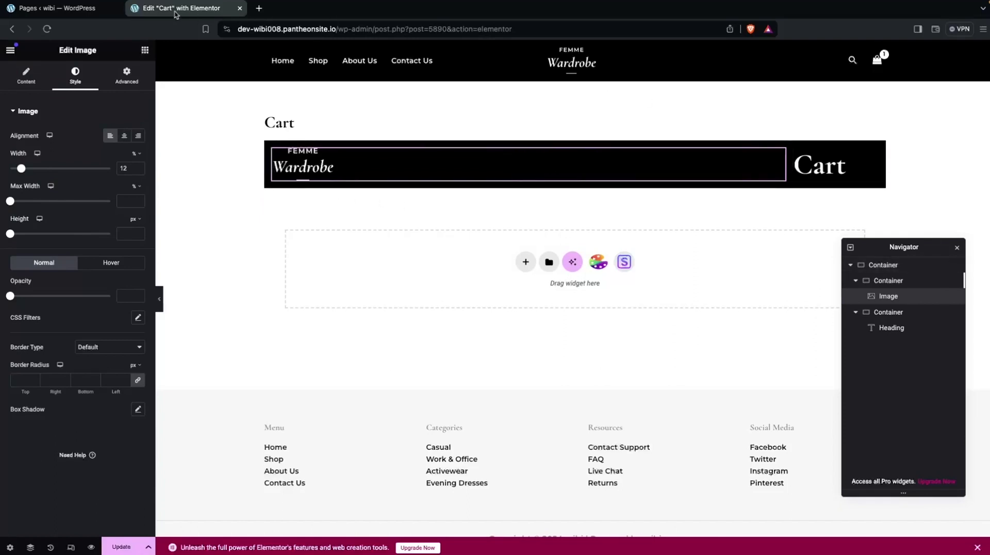
Search the widget library for "cart" and "coup" to see which cart and coupon widgets are offered.
left_click(145, 50)
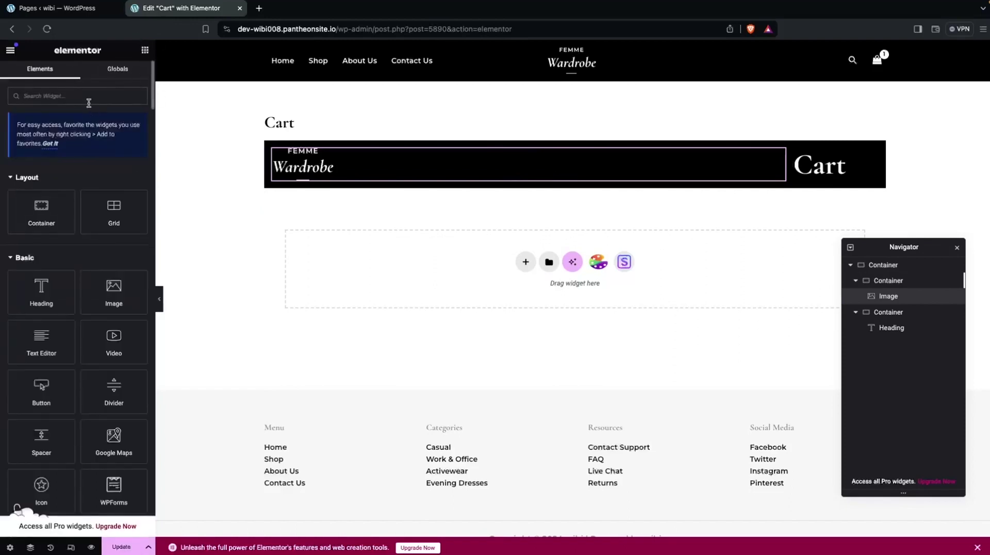
type("cart")
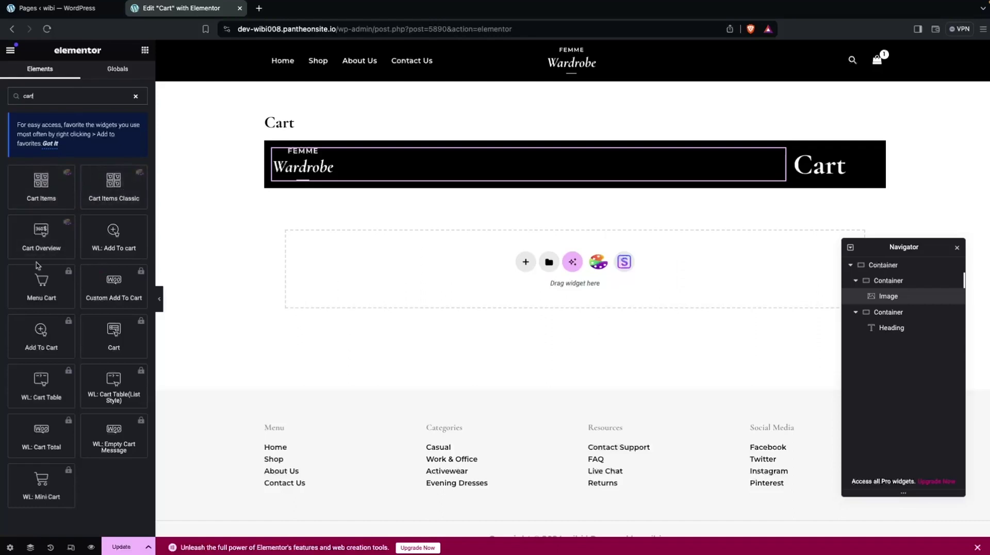
key("BackSpace")
key("BackSpace")
key("BackSpace")
key("BackSpace")
type("coup")
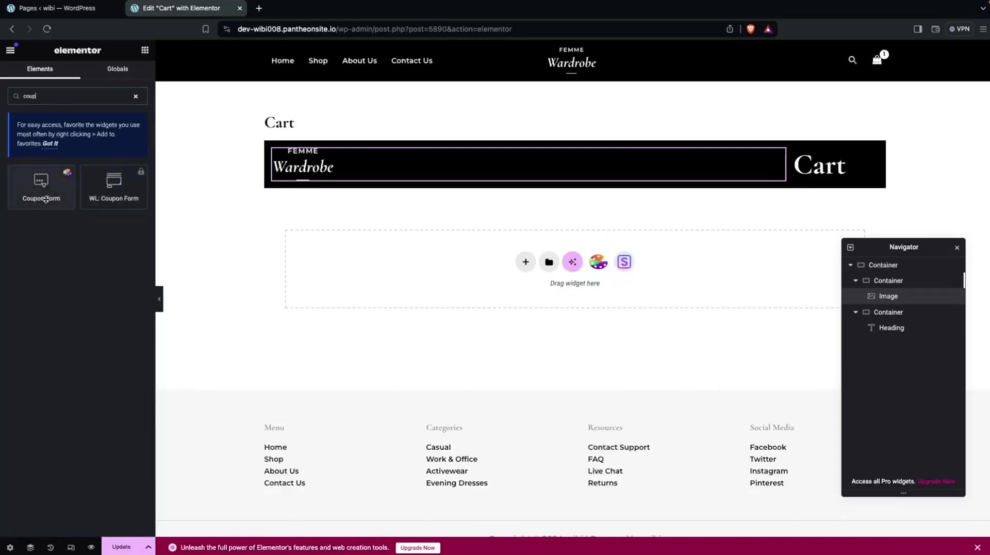
Find the Cart Items widget with the search "cart", place it in a new container below the header, and dock the Navigator.
key("BackSpace")
key("BackSpace")
key("BackSpace")
key("BackSpace")
type("d")
key("BackSpace")
type("cart")
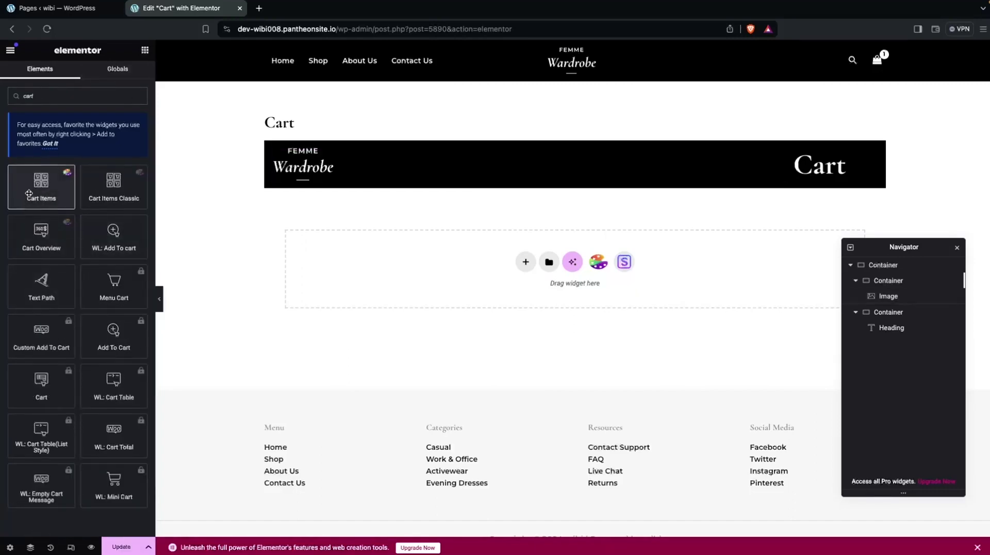
left_click_drag(29, 194, 447, 274)
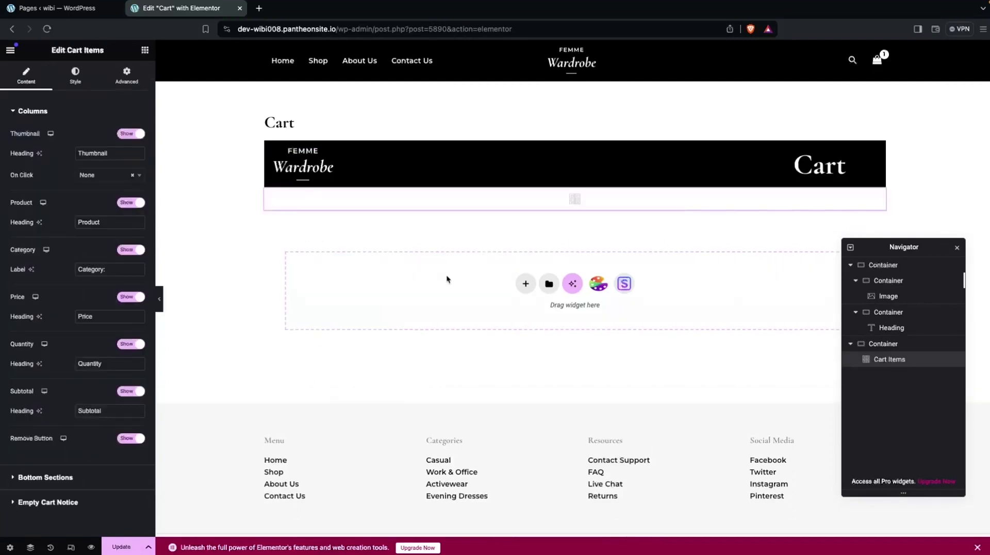
left_click_drag(887, 247, 935, 247)
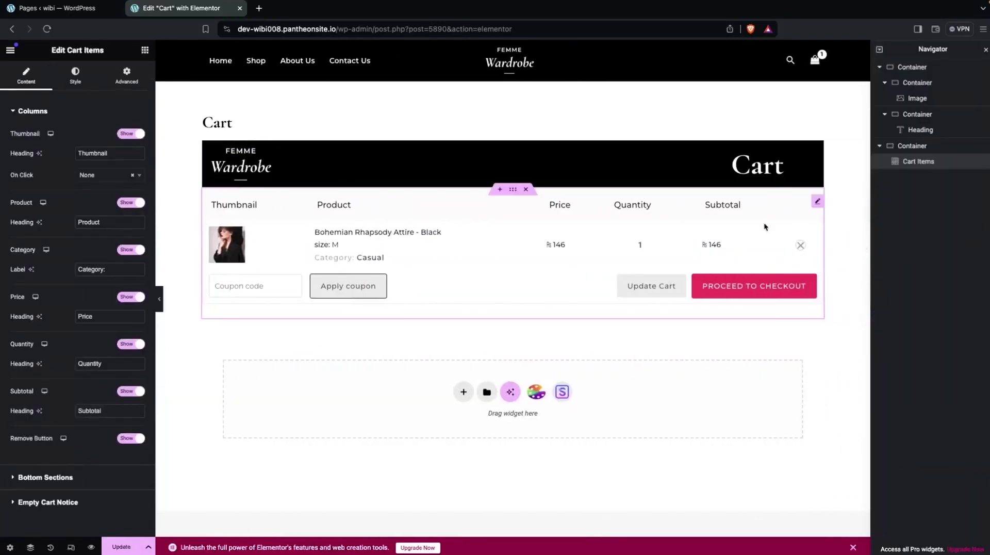
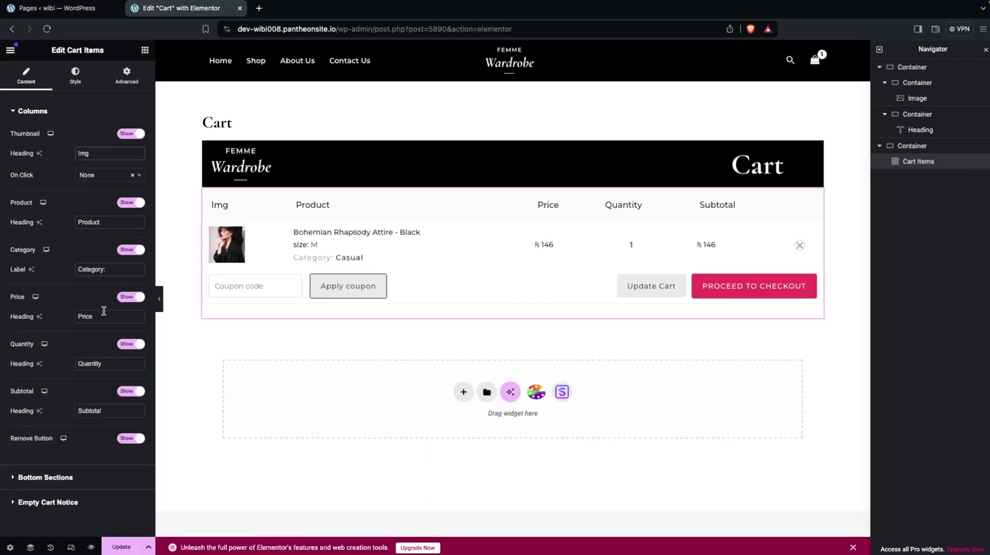
Hide the Subtotal column of the Cart Items widget and open its Bottom Sections settings.
left_click(129, 392)
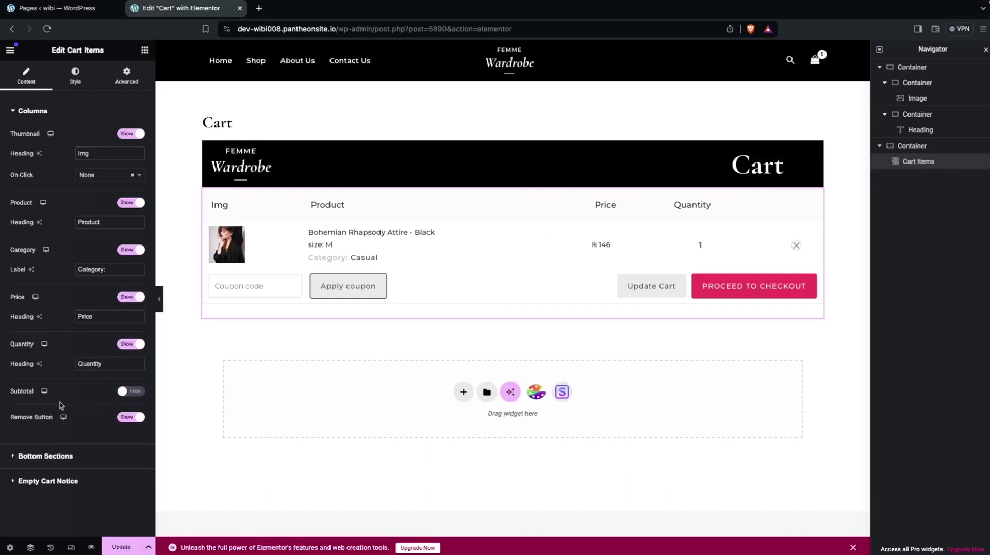
left_click(10, 457)
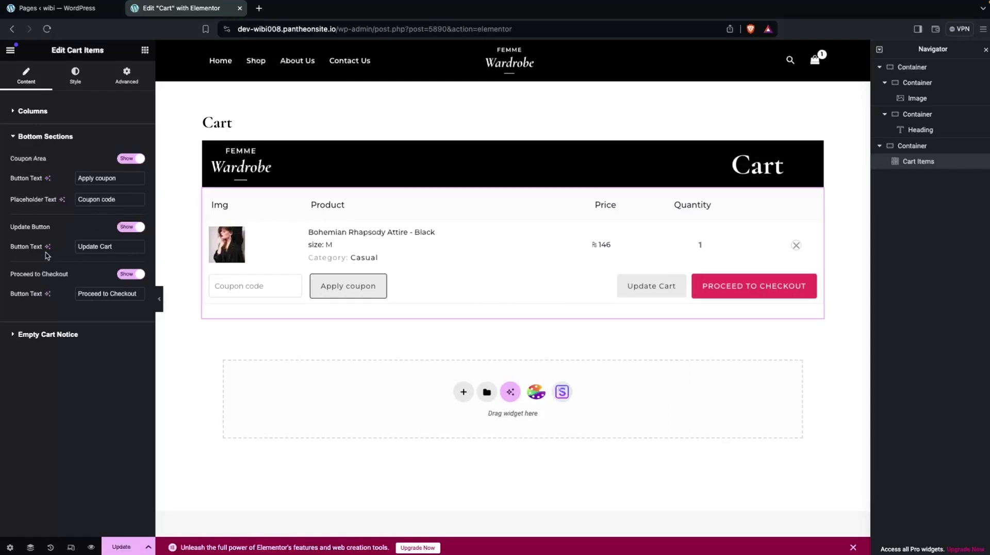
Hide the Coupon Area of the Cart Items widget and show it again.
left_click(128, 160)
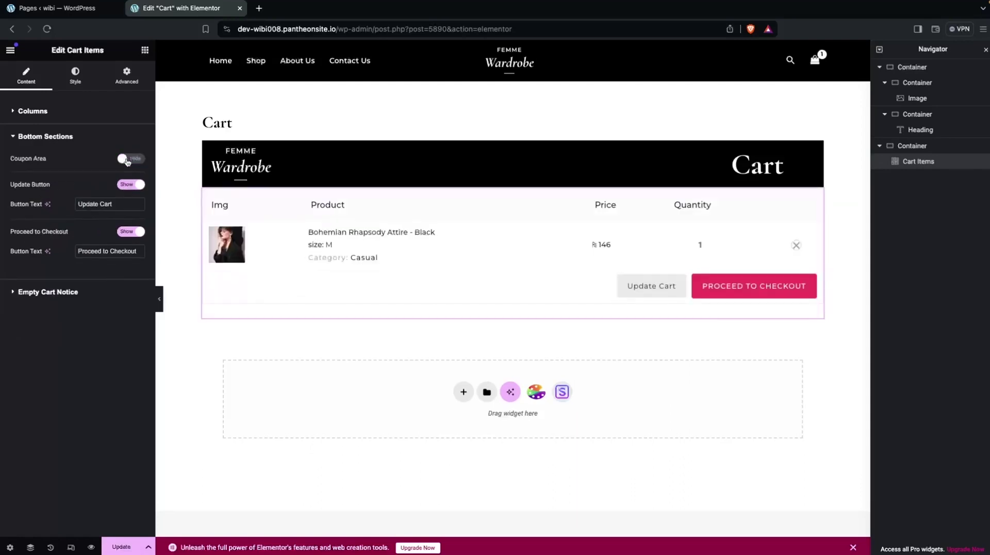
left_click(128, 161)
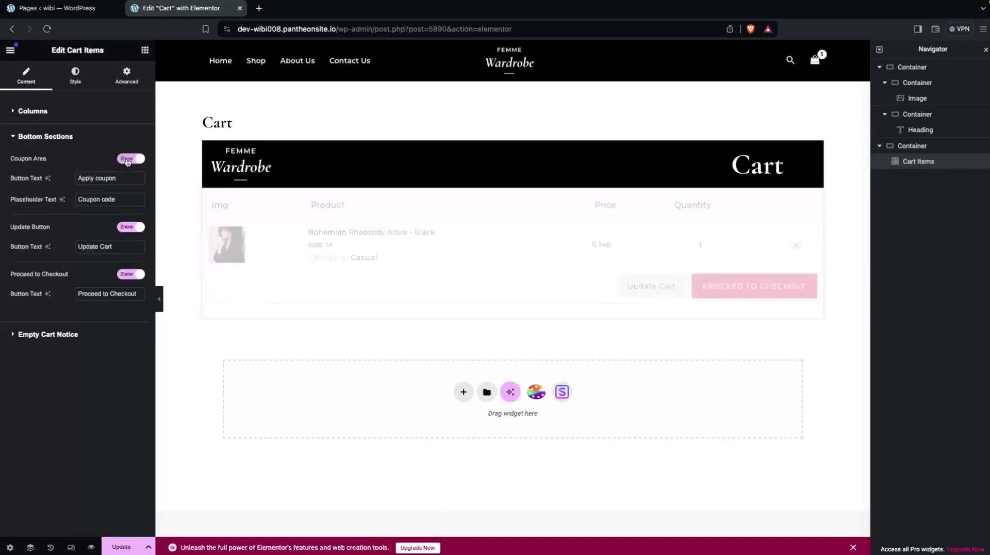
Set the Empty Cart Notice content source to Static Texts and replace its placeholder text with "Nothing is added in Cart".
left_click(20, 336)
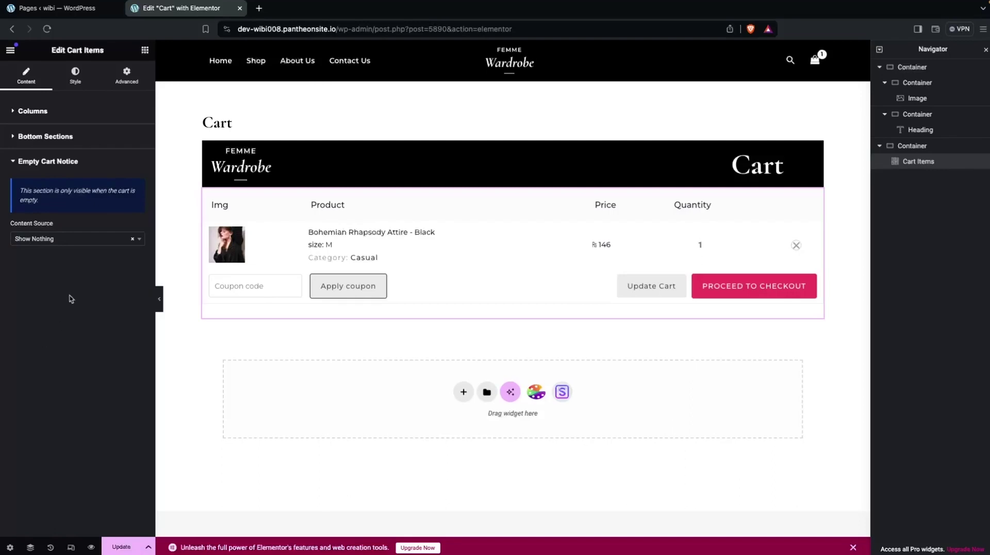
left_click(62, 244)
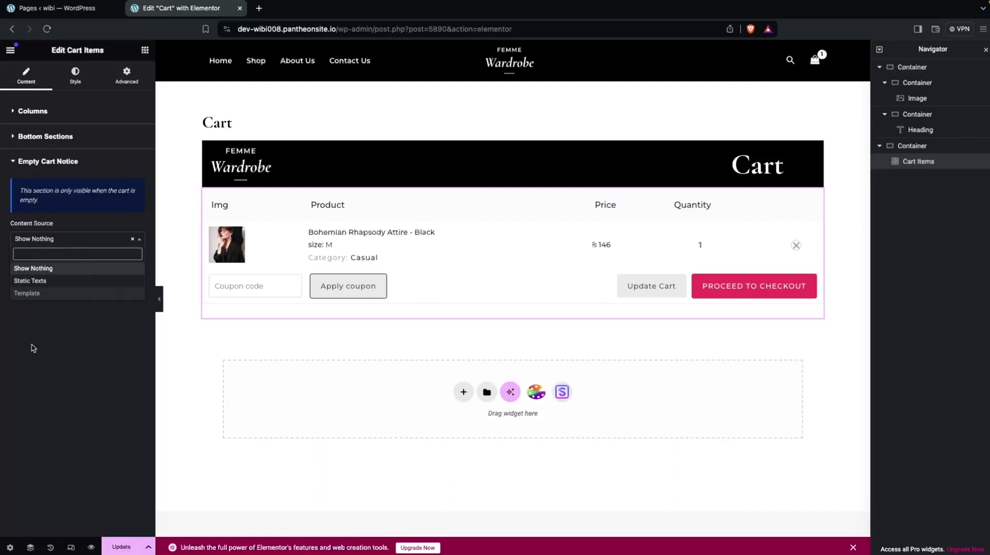
left_click(39, 284)
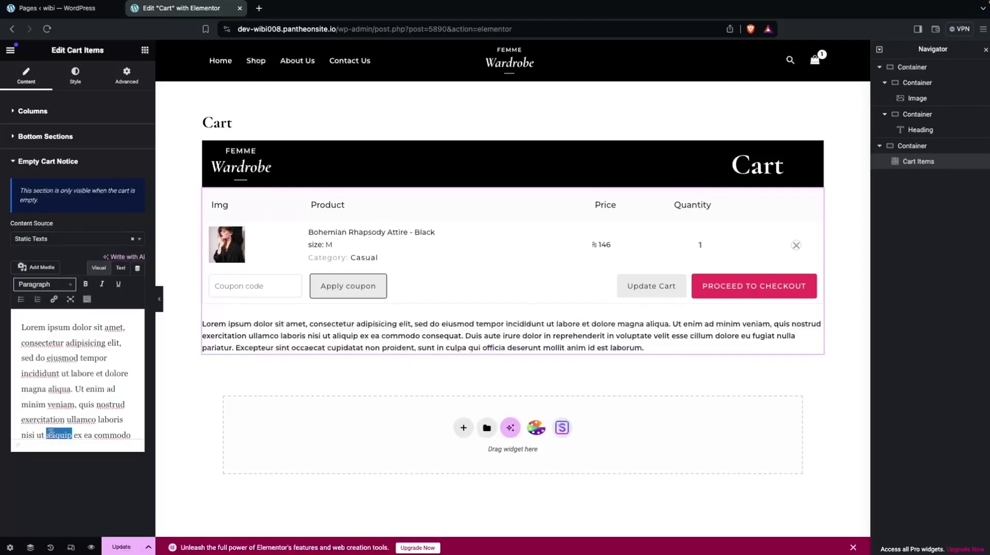
left_click(104, 356)
key("ctrl+a")
type("Nothing is added in Cart")
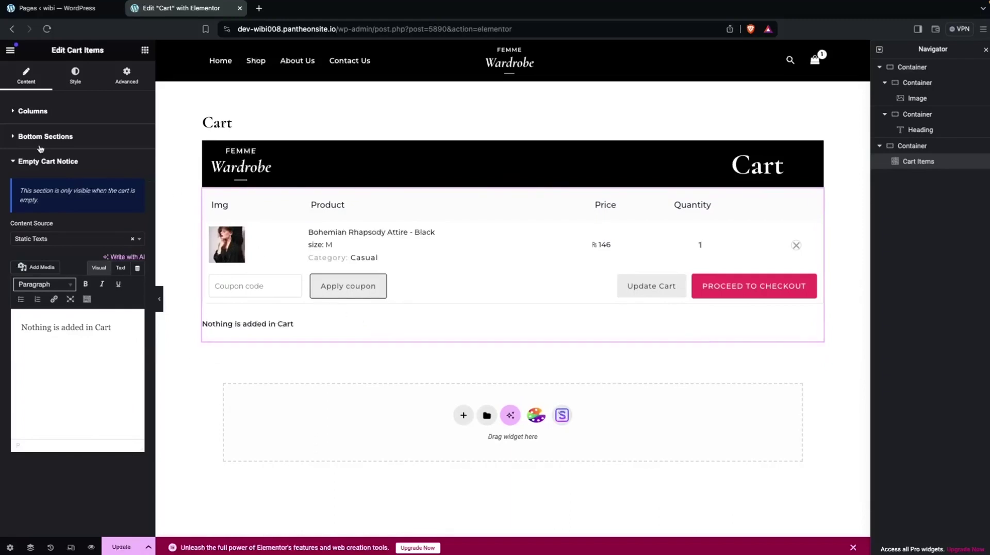
Give the cart table a classic background with the colour #FFFFFF in the widget's style settings.
left_click(76, 75)
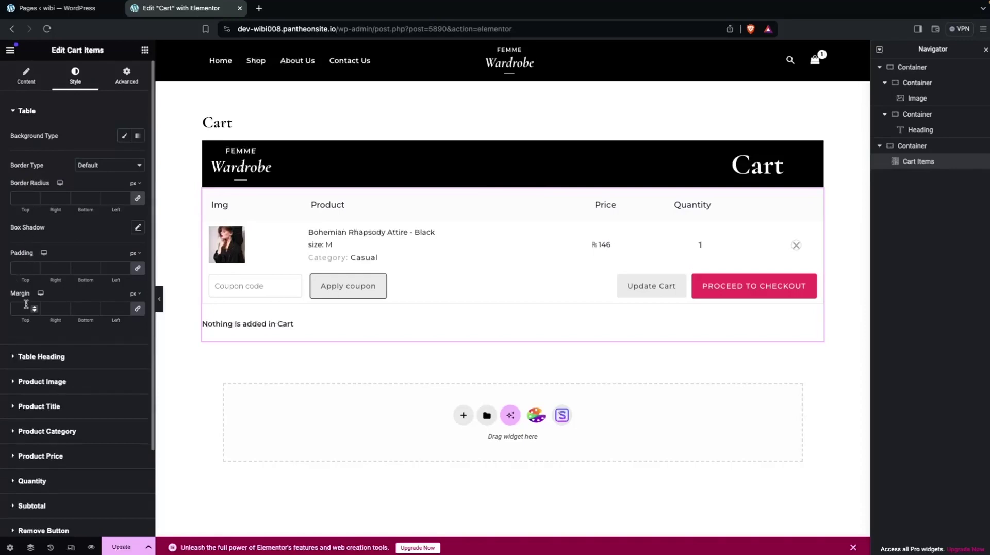
scroll(25, 305, "down", 2)
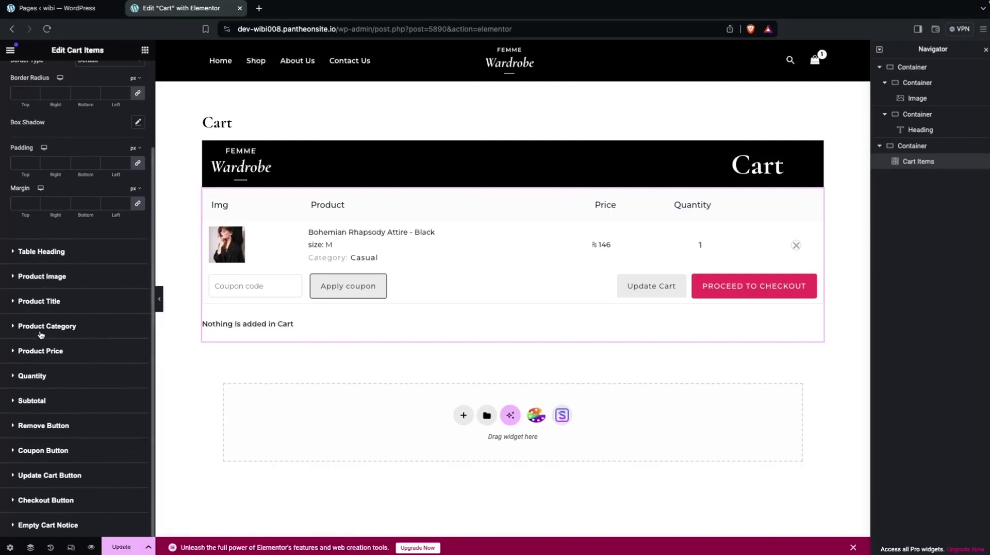
scroll(32, 373, "up", 3)
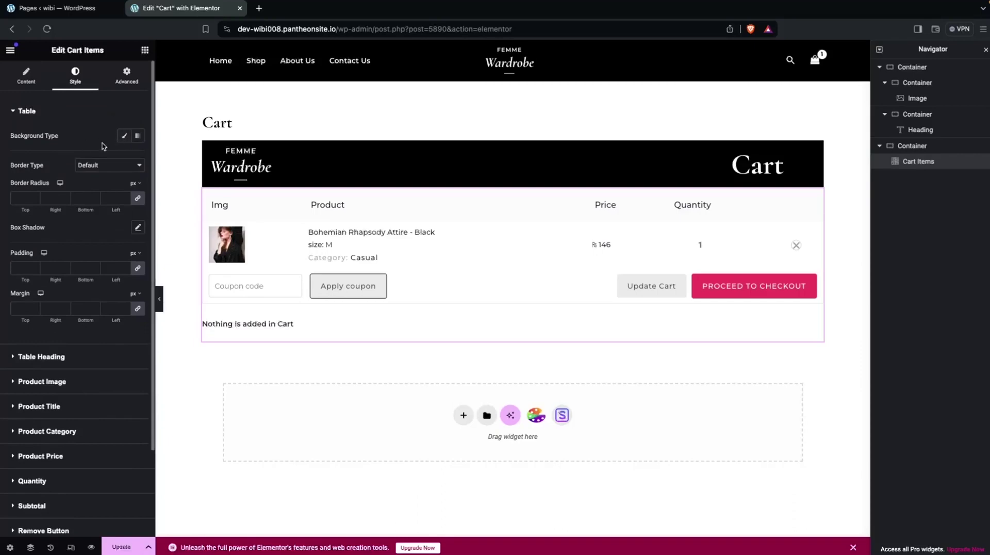
left_click(124, 138)
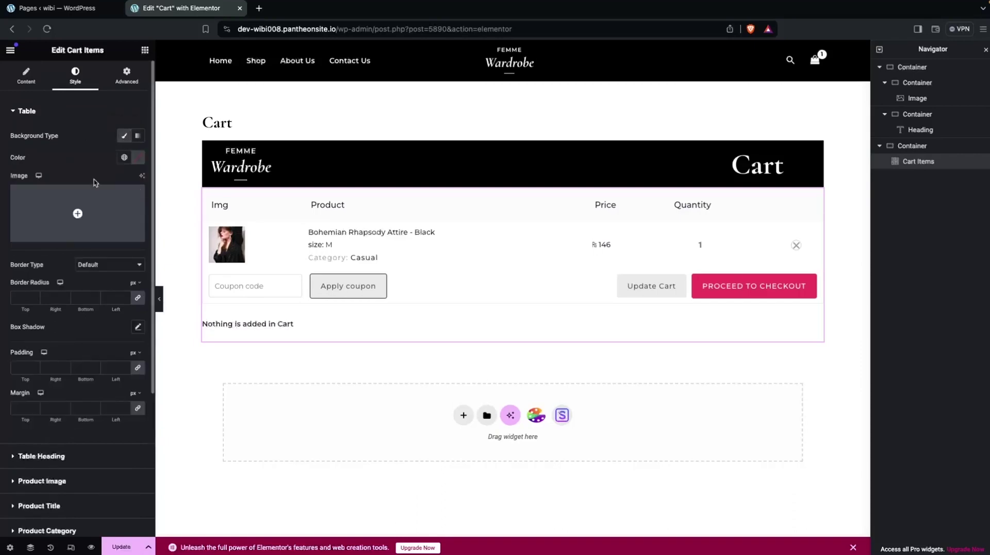
left_click(138, 157)
mouse_move(118, 216)
left_mouse_down()
mouse_move(133, 232)
mouse_move(85, 229)
mouse_move(106, 203)
mouse_move(99, 199)
mouse_move(130, 199)
mouse_move(78, 198)
left_mouse_up()
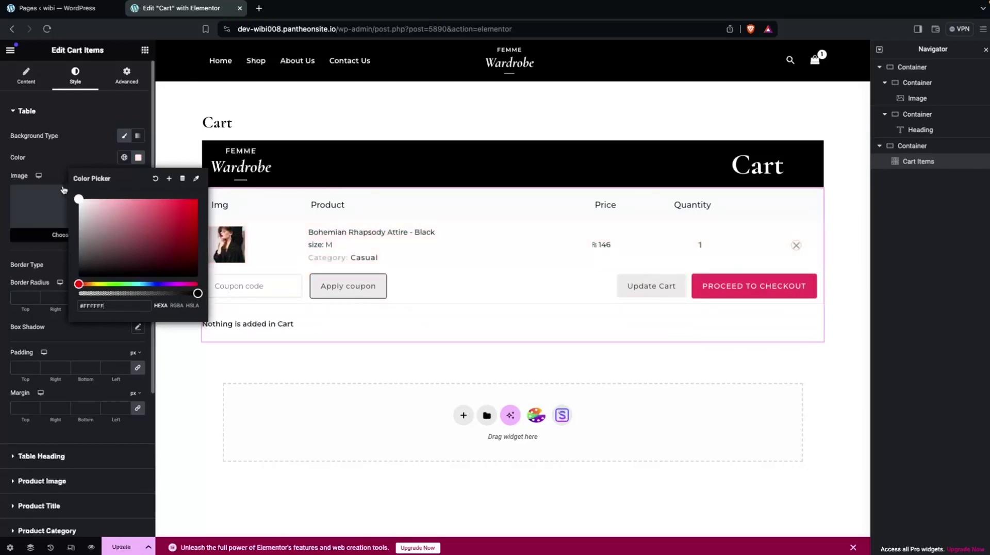
Give the cart table a solid border with a width of 1 px on all sides.
scroll(62, 175, "down", 1)
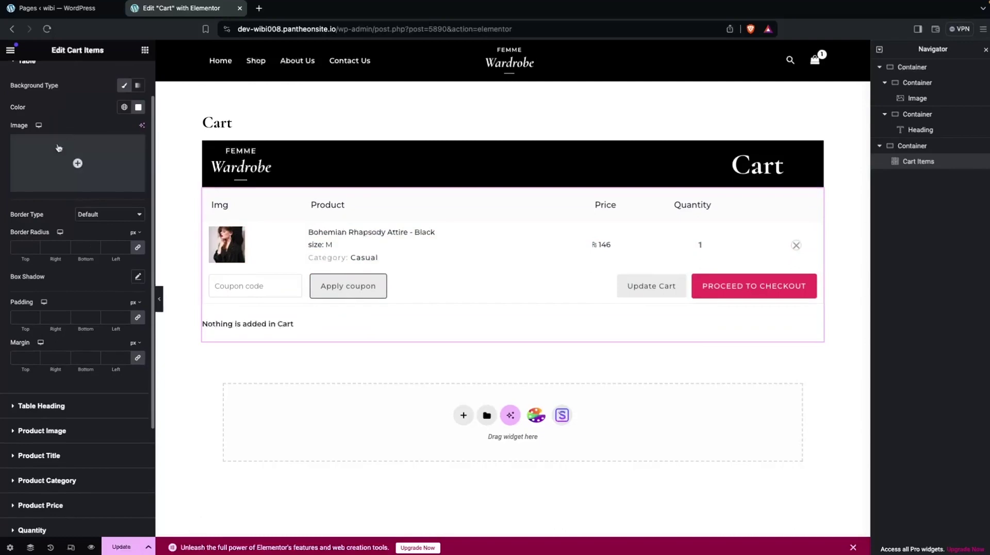
left_click(119, 215)
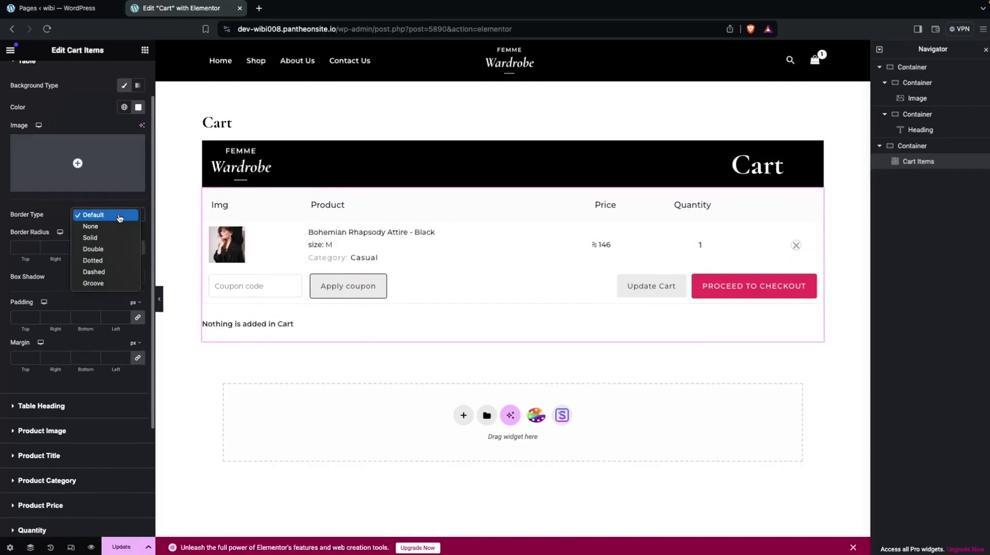
left_click(91, 238)
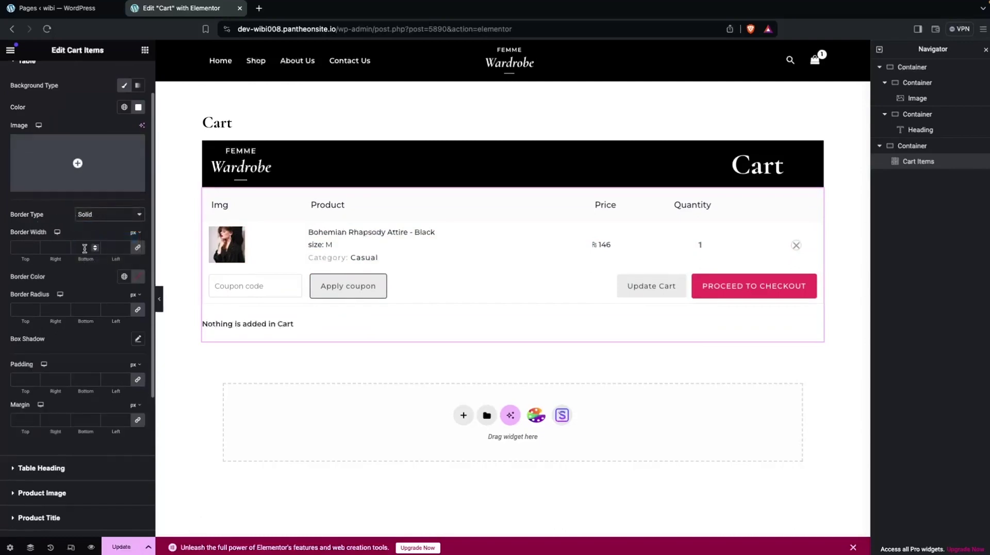
left_click(24, 246)
type("1")
key("Up")
key("Up")
key("Up")
key("Up")
key("Up")
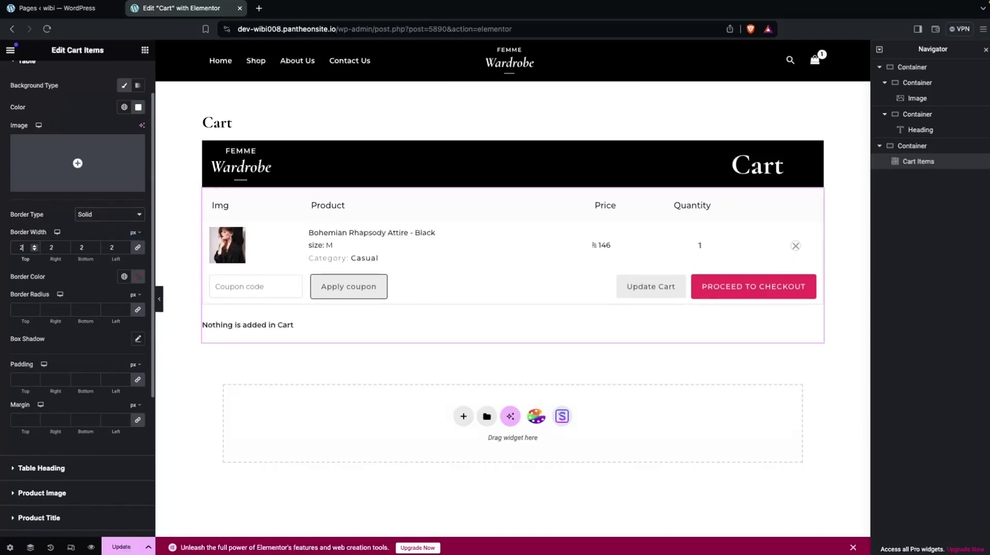
key("Down")
key("Down")
key("Down")
key("Down")
key("Down")
Set the cart table's border colour to #EFEFEF.
left_click(138, 277)
mouse_move(95, 338)
left_mouse_down()
mouse_move(63, 397)
mouse_move(47, 326)
left_mouse_up()
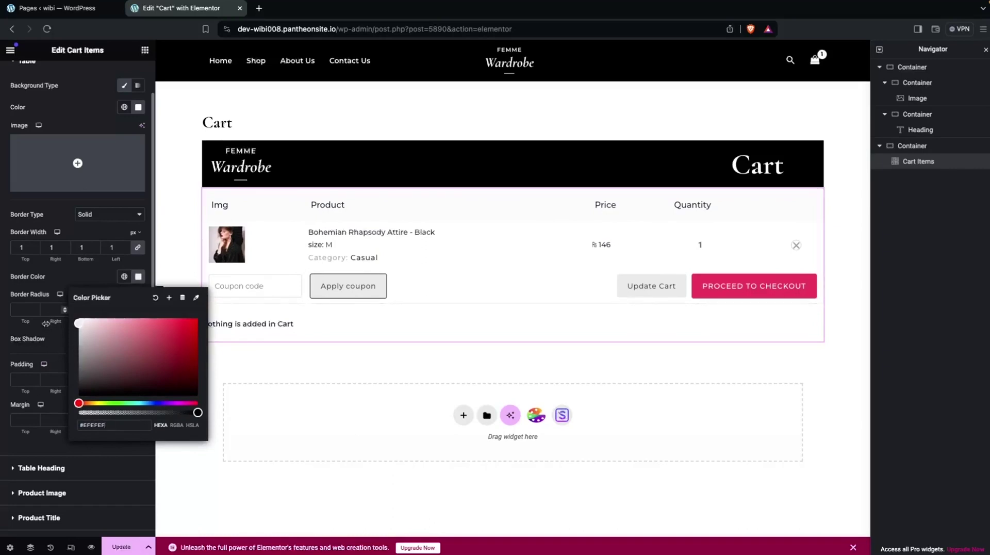
left_click(66, 281)
Try weight 700 (Bold) on the Table Heading typography and settle on 600 (Semi Bold).
scroll(62, 264, "down", 3)
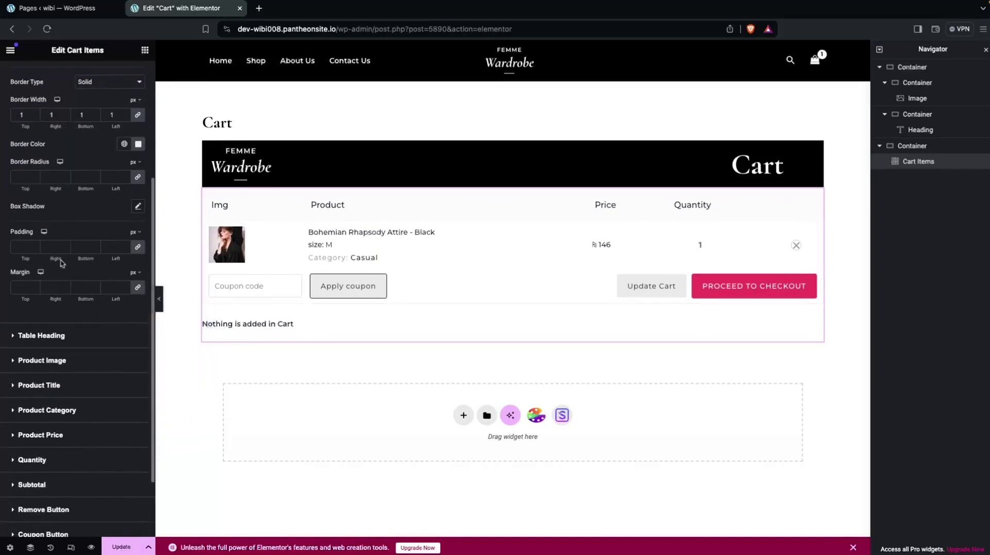
scroll(46, 168, "down", 2)
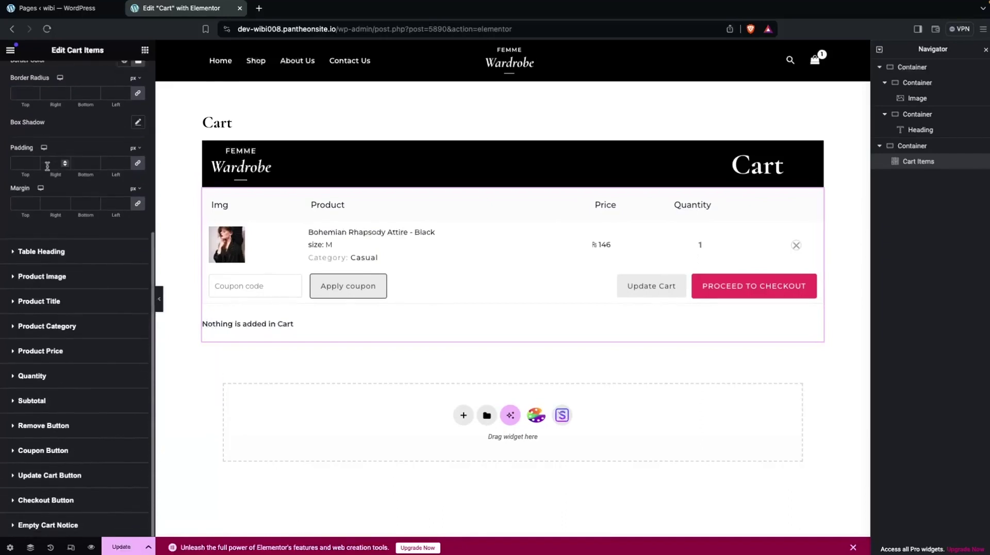
left_click(17, 252)
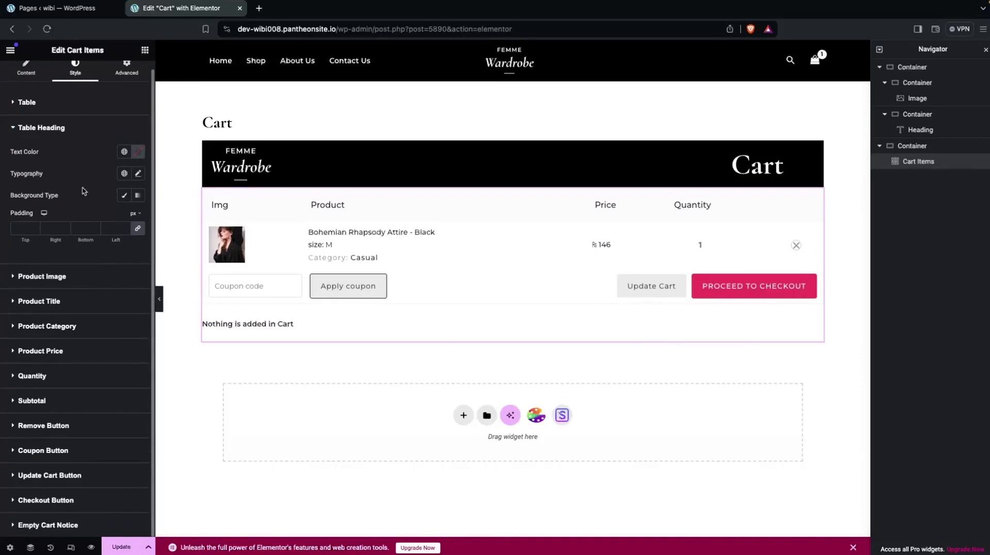
left_click(138, 173)
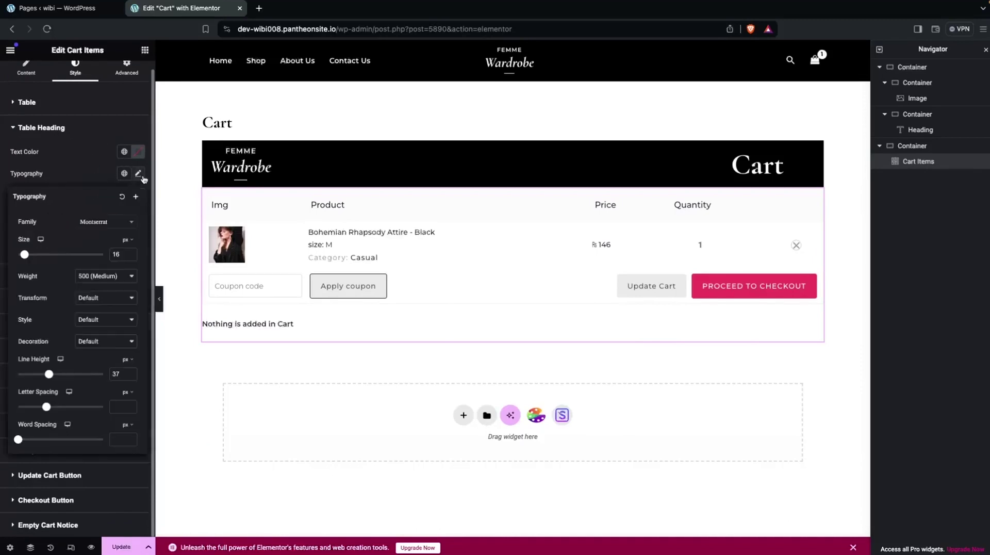
left_click(104, 281)
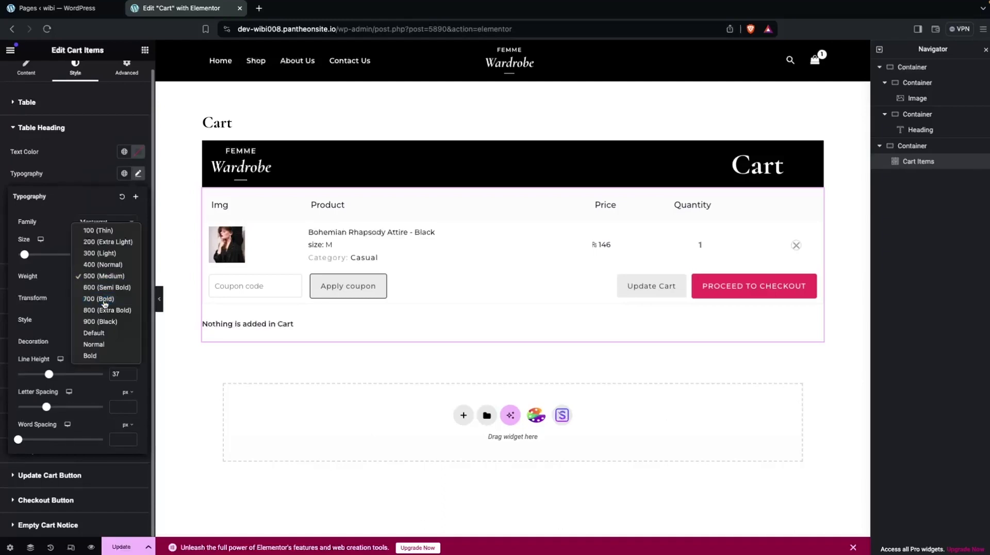
left_click(104, 299)
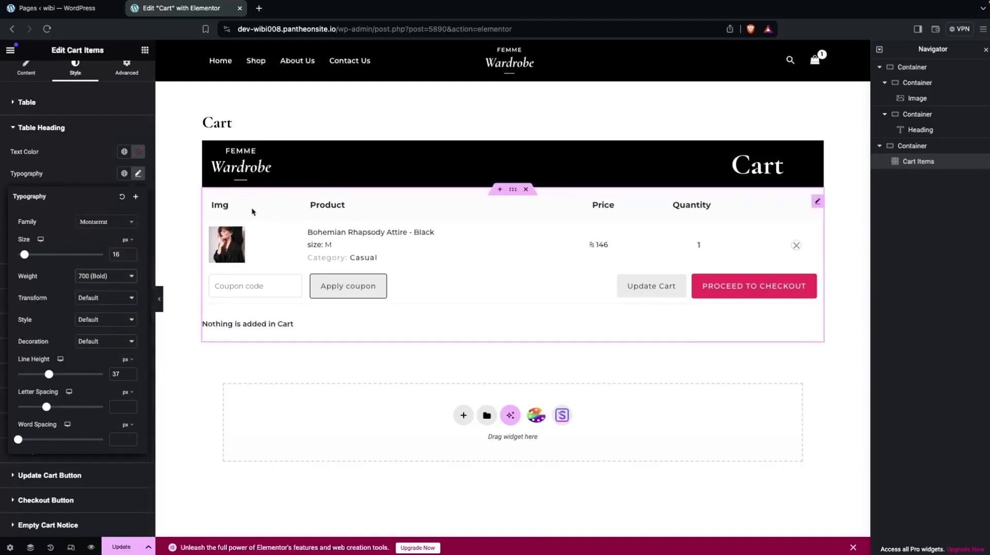
left_click(123, 281)
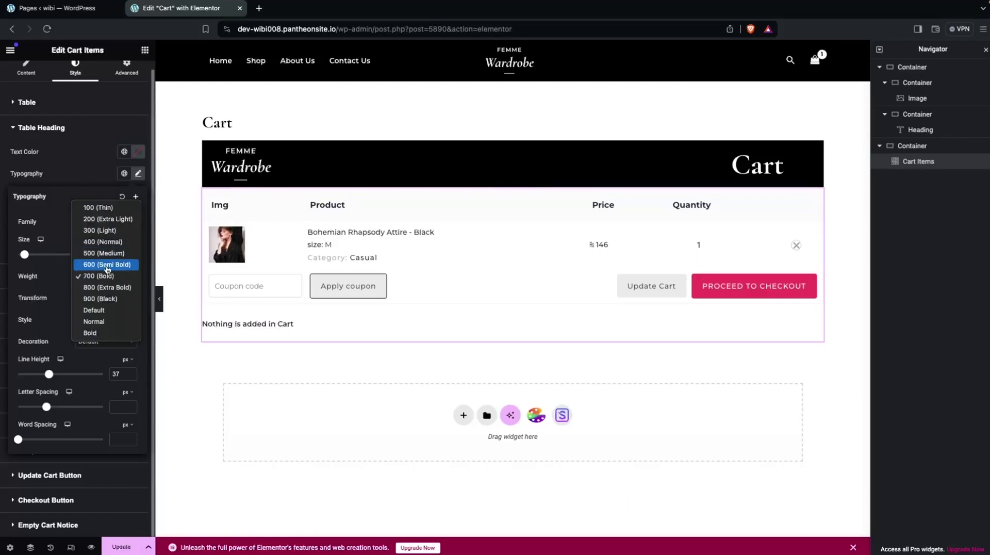
left_click(107, 265)
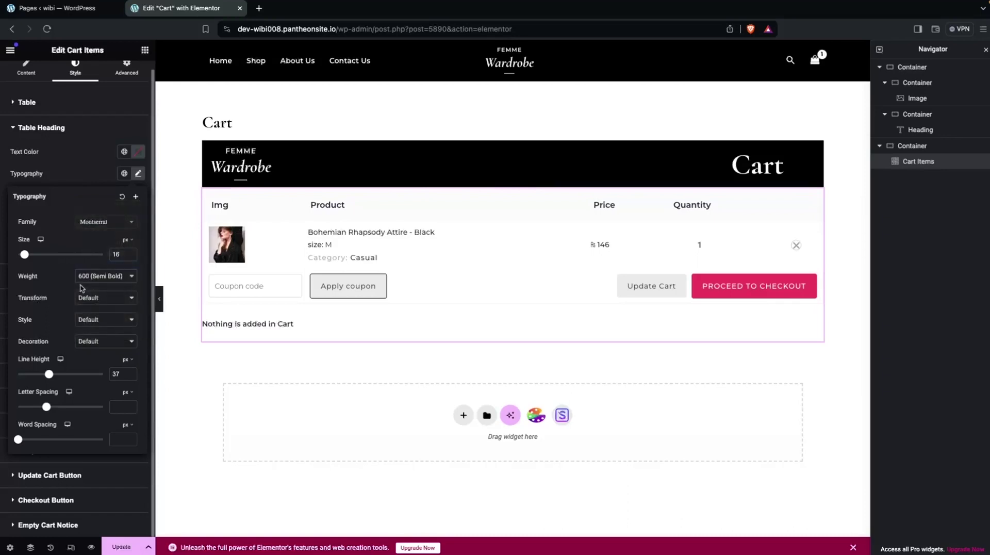
left_click(77, 167)
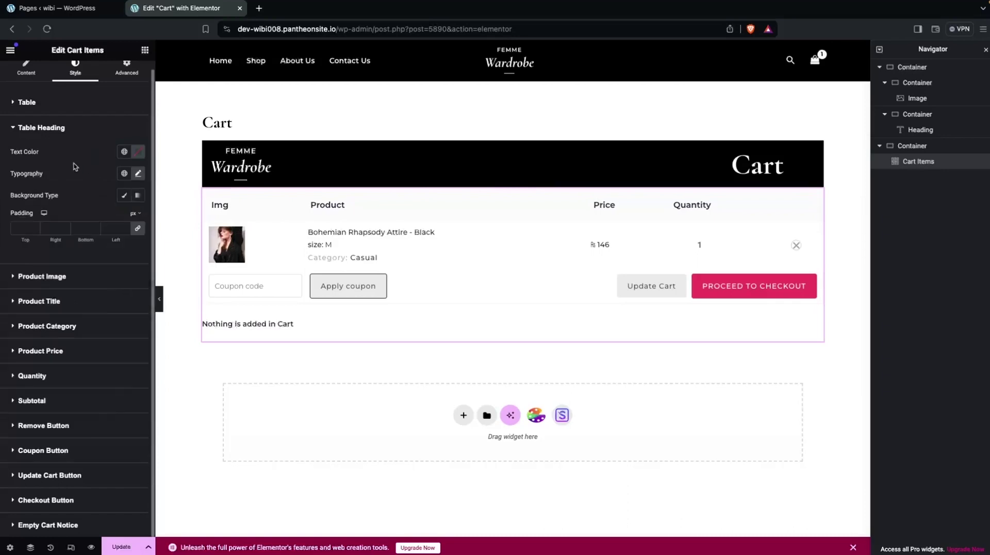
Set the product image's border radius to 5 px on all corners.
left_click(42, 276)
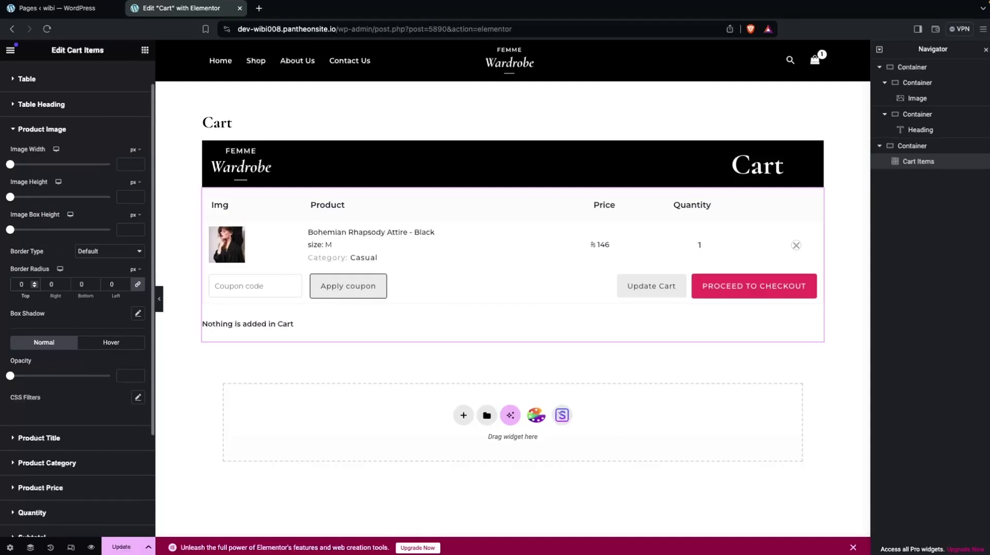
left_click(23, 284)
type("5")
Set the Product Category label's text colour to the red #EE0000.
scroll(34, 356, "down", 3)
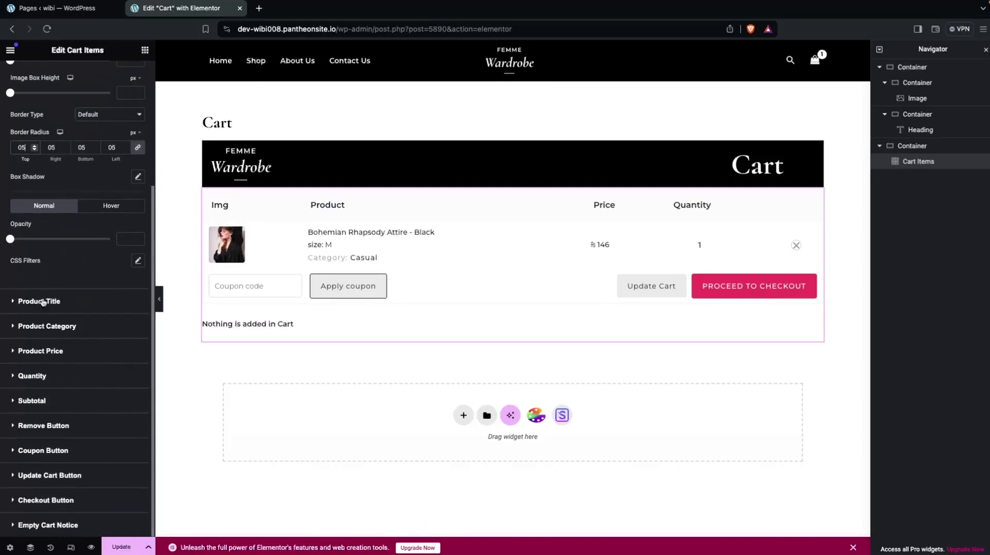
left_click(26, 327)
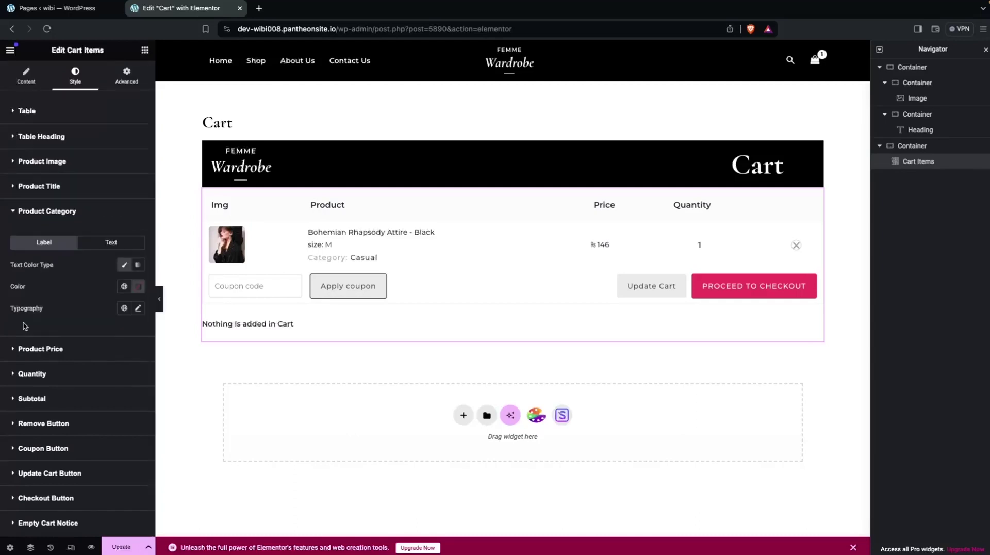
left_click(139, 286)
left_click(91, 361)
mouse_move(91, 361)
left_mouse_down()
mouse_move(80, 342)
mouse_move(83, 364)
mouse_move(83, 353)
mouse_move(198, 328)
mouse_move(198, 347)
mouse_move(199, 333)
left_mouse_up()
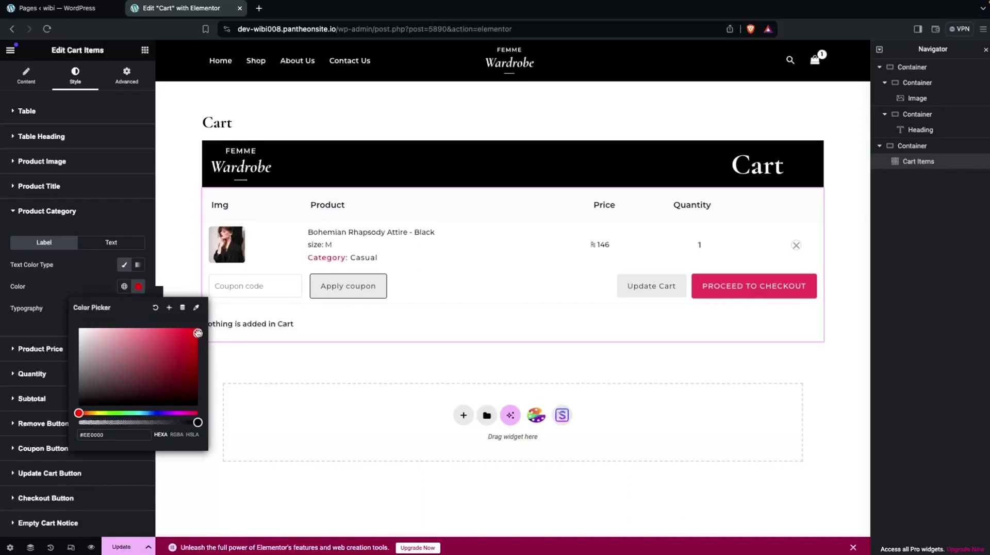
left_click(80, 289)
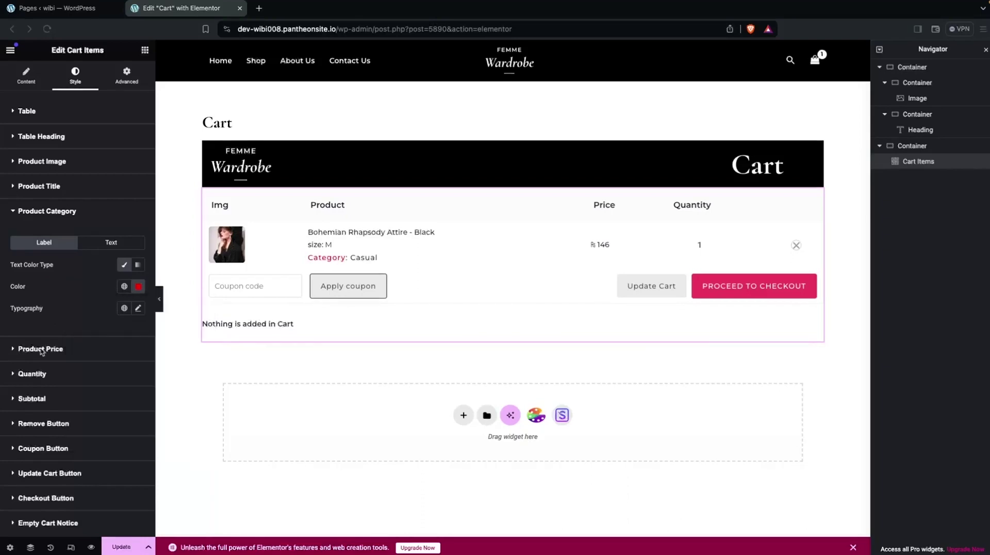
Review the Product Price and Quantity style settings, and open the Remove Button style settings.
left_click(16, 350)
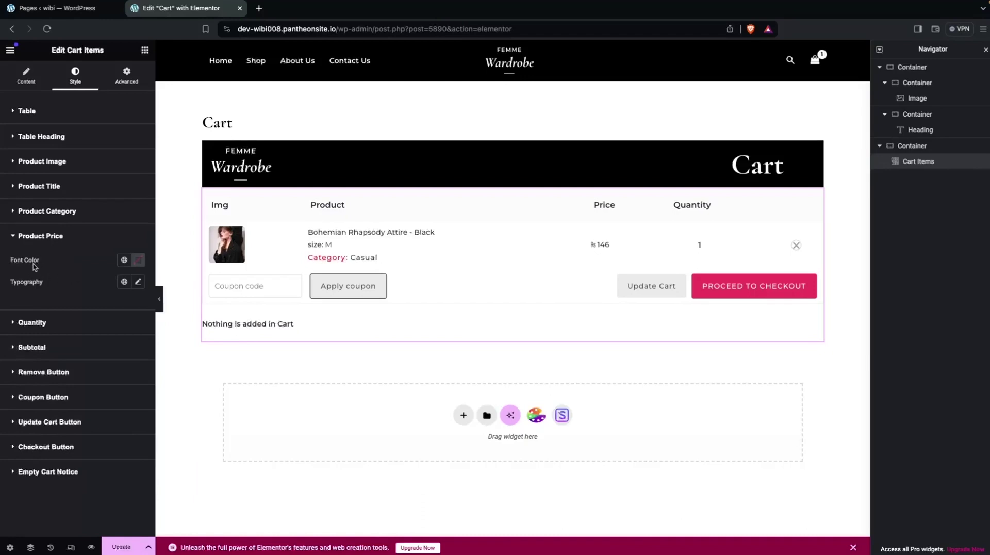
left_click(22, 323)
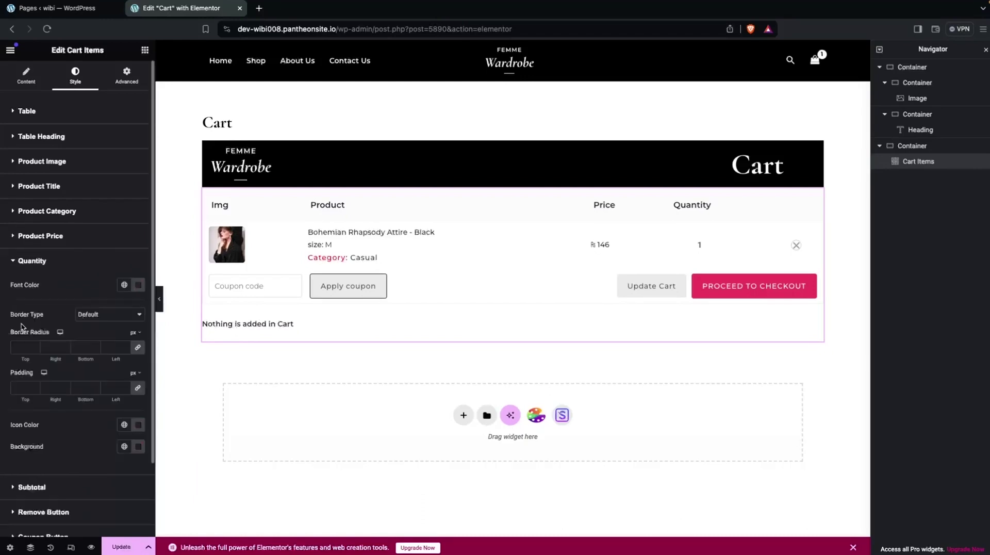
scroll(22, 326, "down", 2)
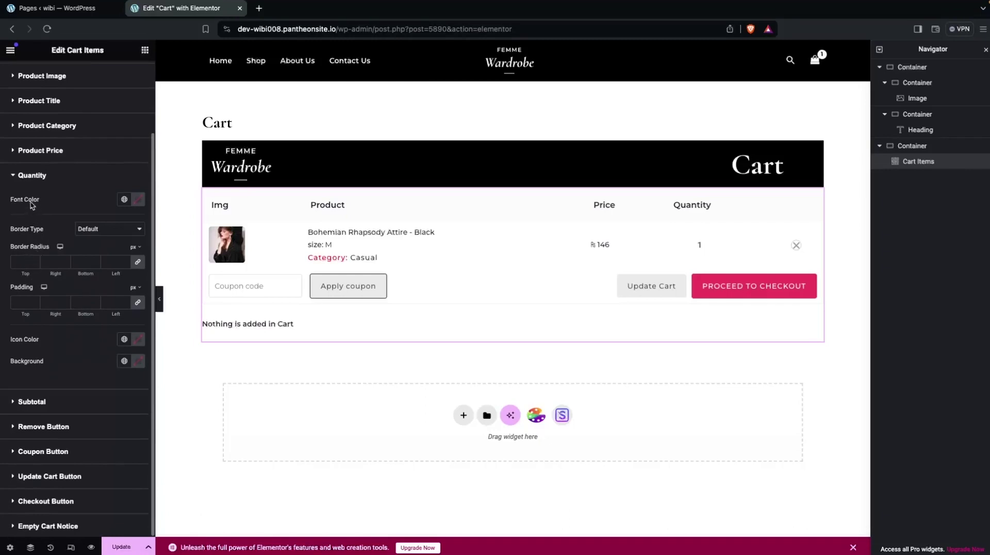
scroll(18, 411, "down", 1)
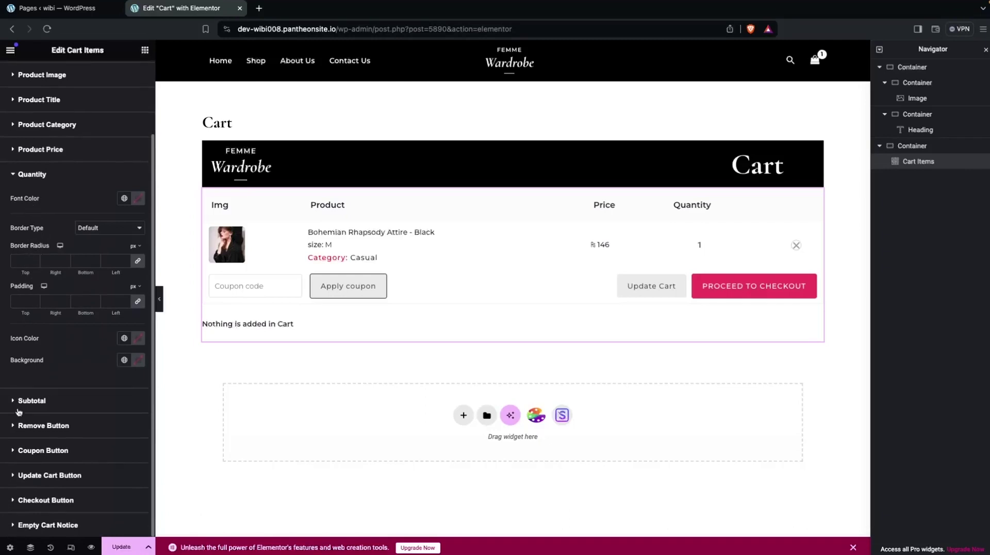
left_click(43, 427)
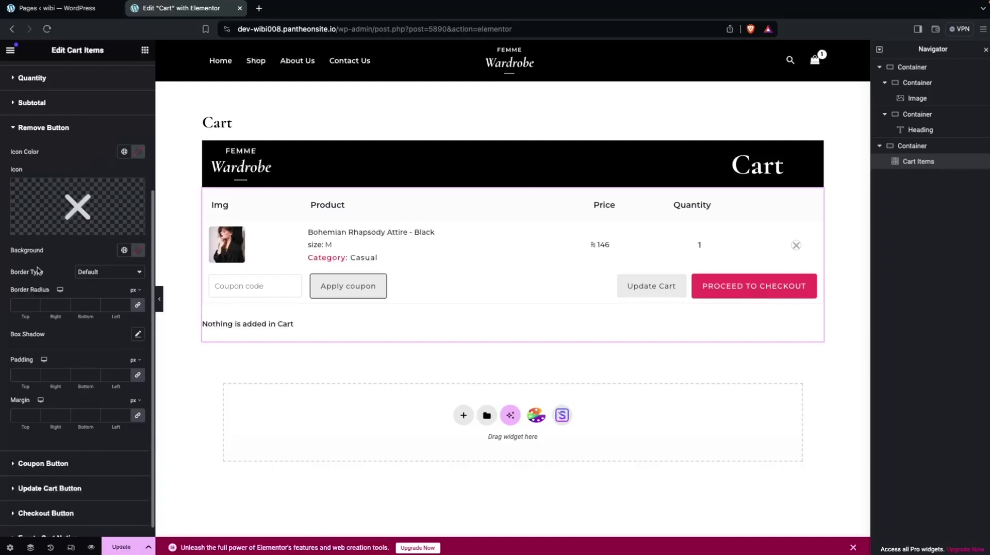
Set the Coupon Button's normal background colour to white #FFFFFF.
scroll(37, 269, "down", 1)
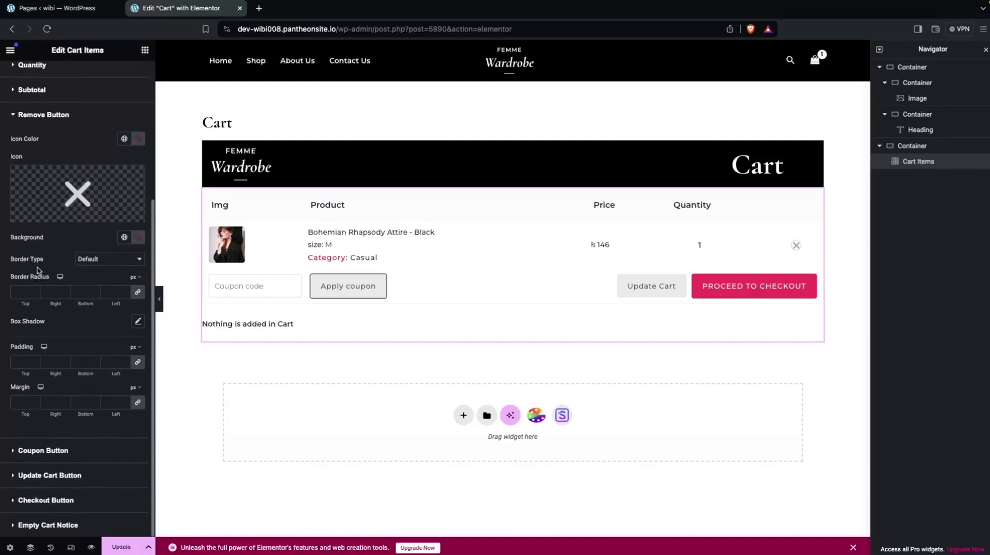
left_click(28, 448)
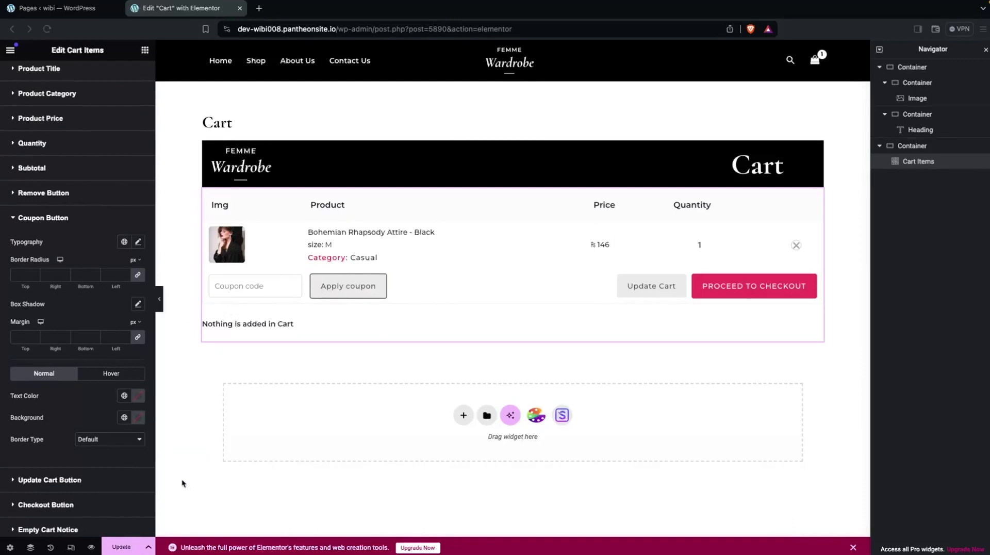
left_click(137, 417)
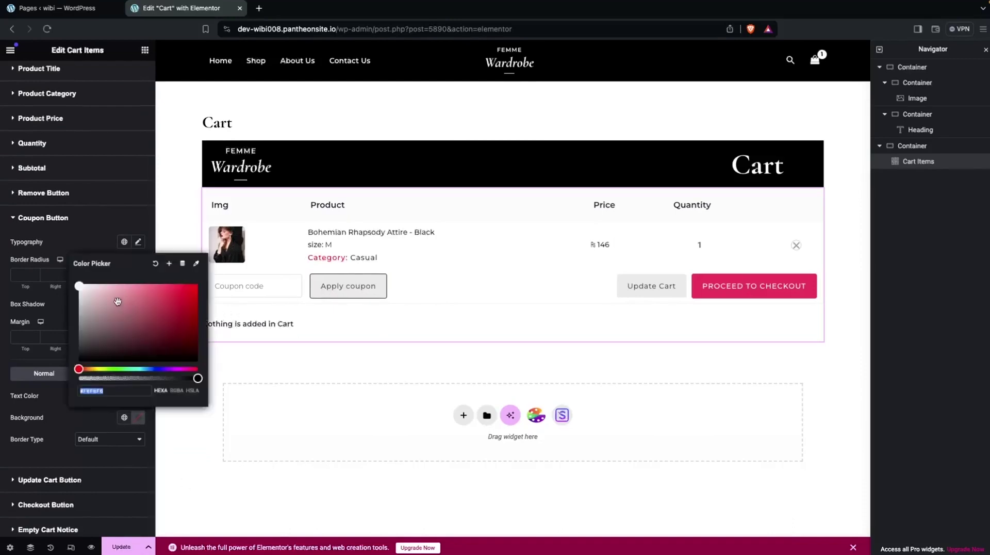
type("#FFFFFF")
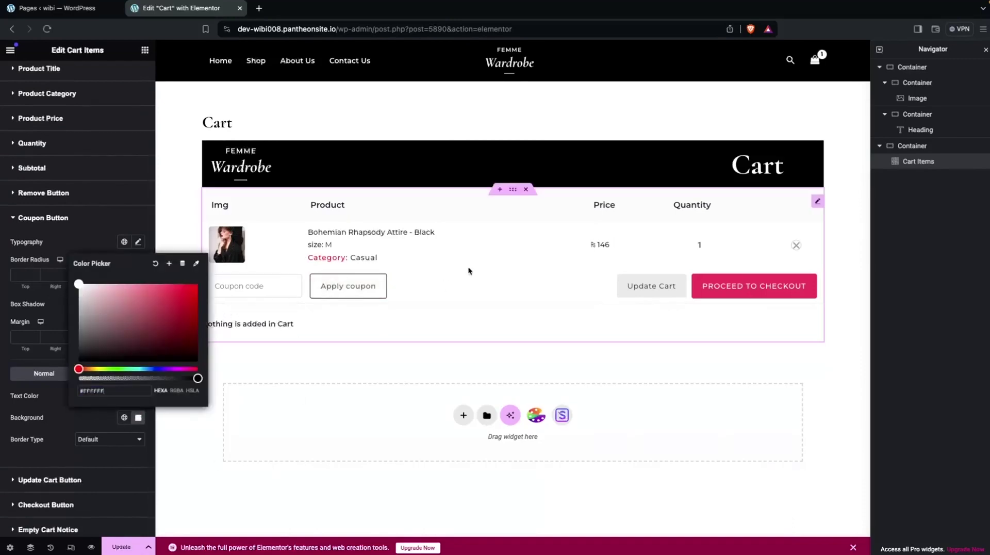
Set the Update Cart Button's normal background colour to white #FFFFFF.
left_click(27, 484)
scroll(27, 486, "down", 4)
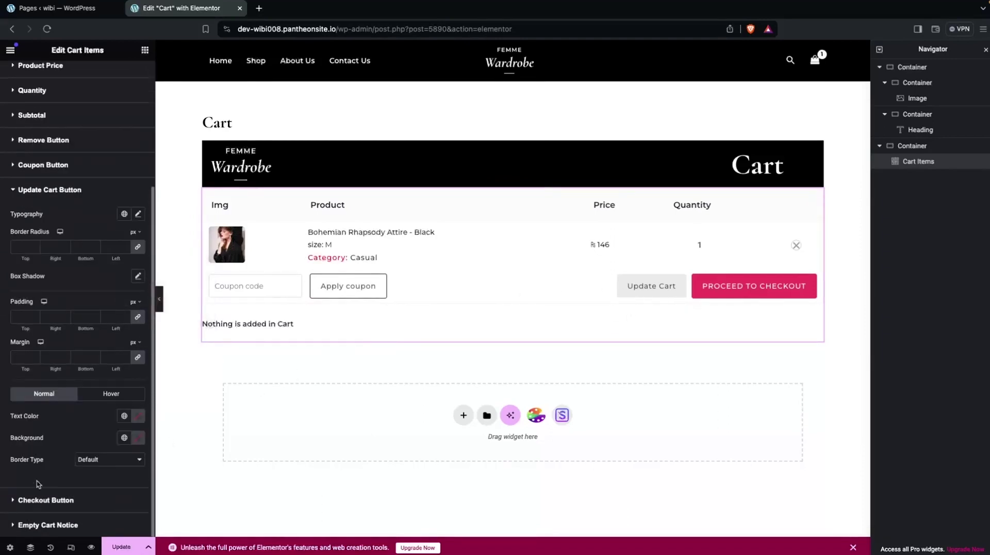
left_click(137, 438)
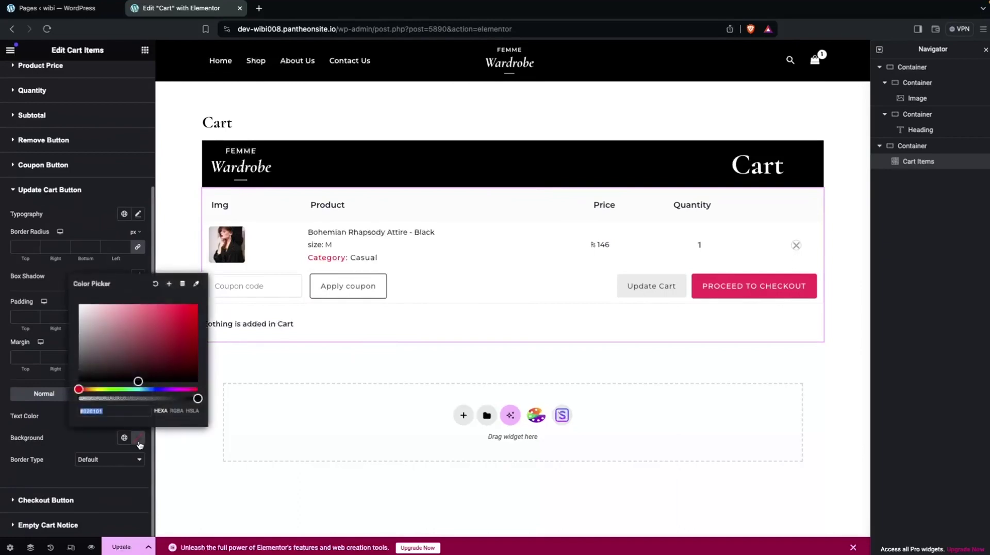
left_click_drag(83, 309, 70, 298)
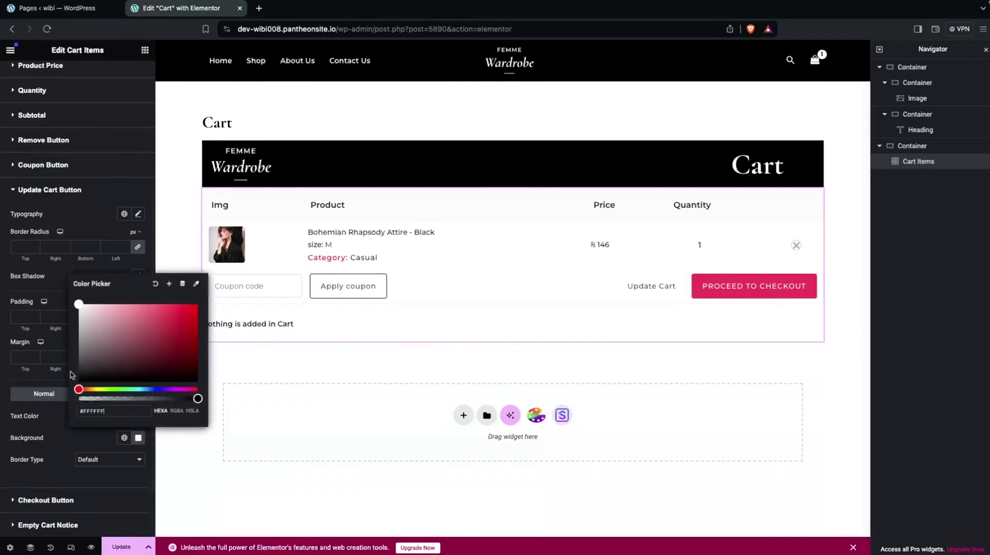
Give the Update Cart Button a solid border 1 px wide on all sides, and open the Checkout Button style settings.
left_click(94, 465)
left_click(98, 482)
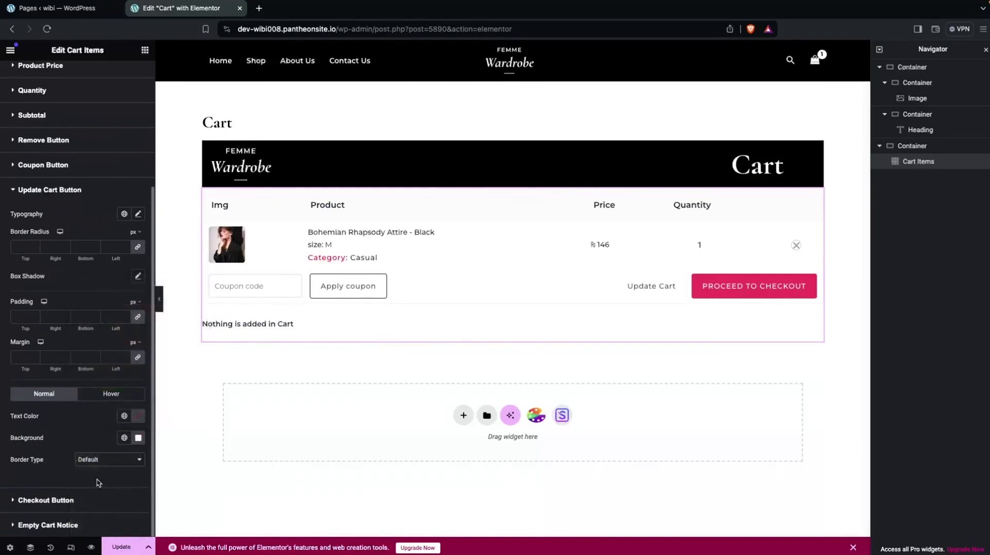
scroll(98, 482, "down", 2)
left_click(16, 431)
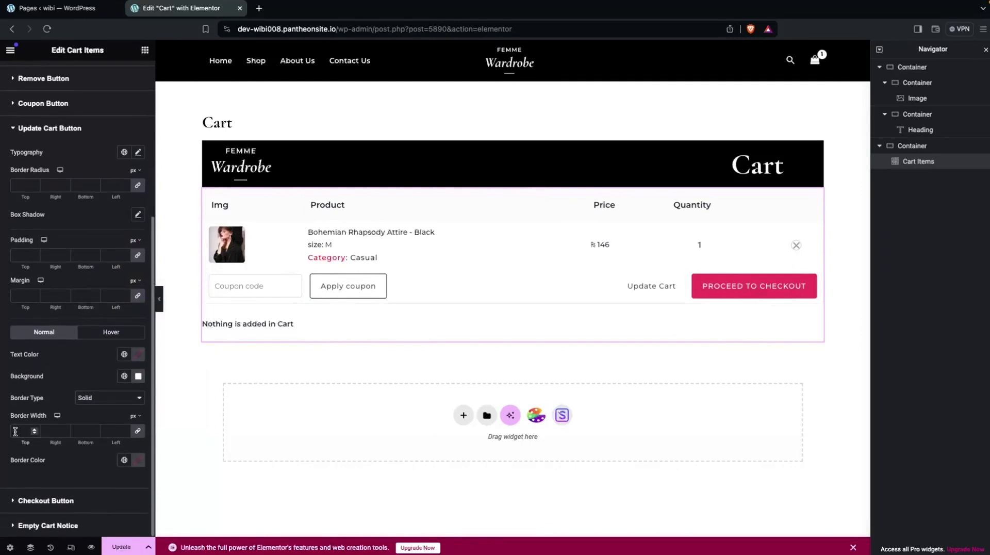
type("1")
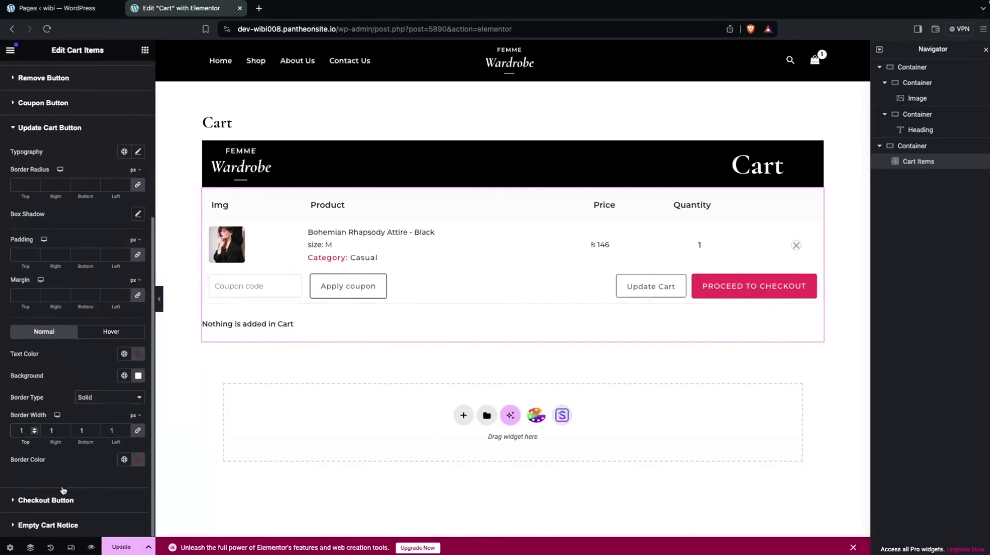
left_click(52, 501)
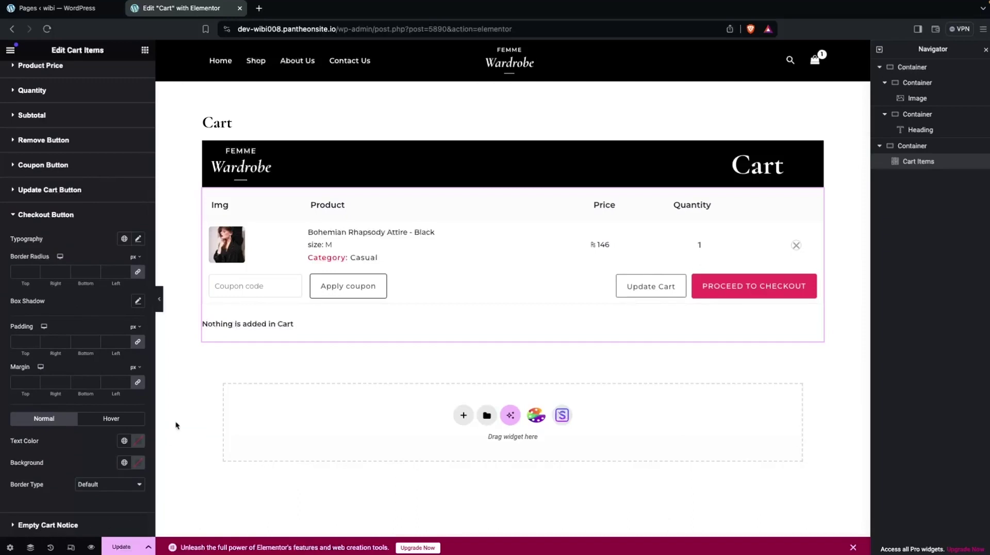
Try adding a Coupon Form widget in a new container below the cart items, and delete it.
scroll(106, 137, "up", 4)
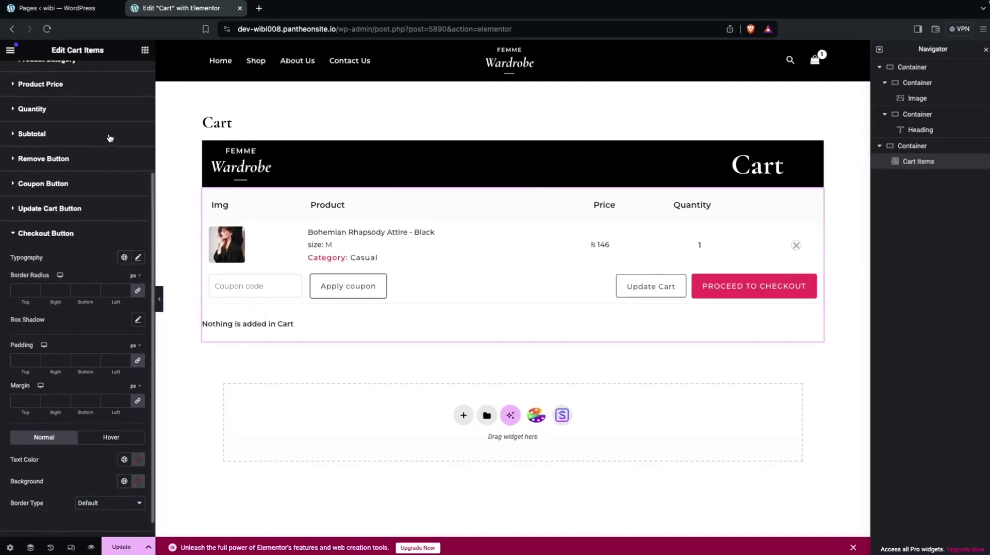
left_click(145, 50)
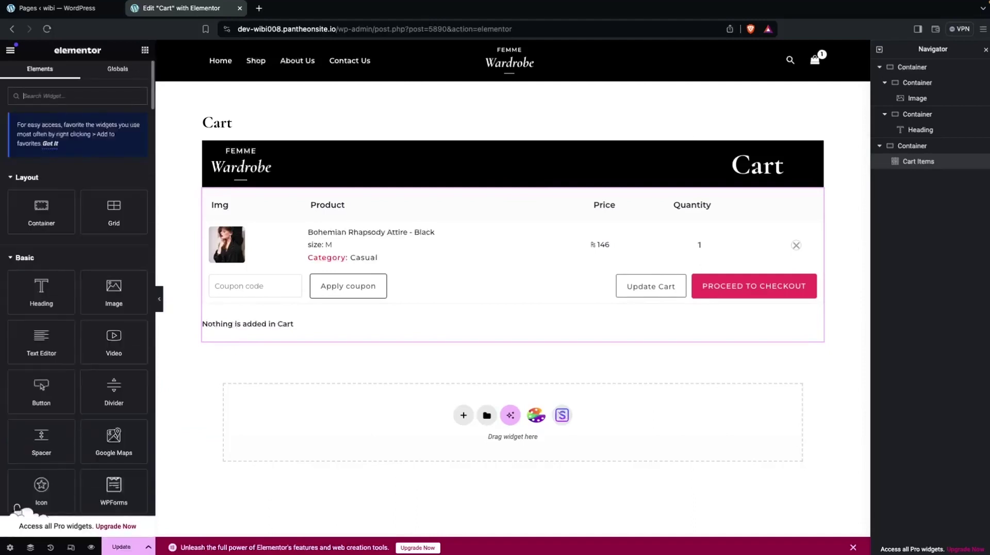
type("coupon")
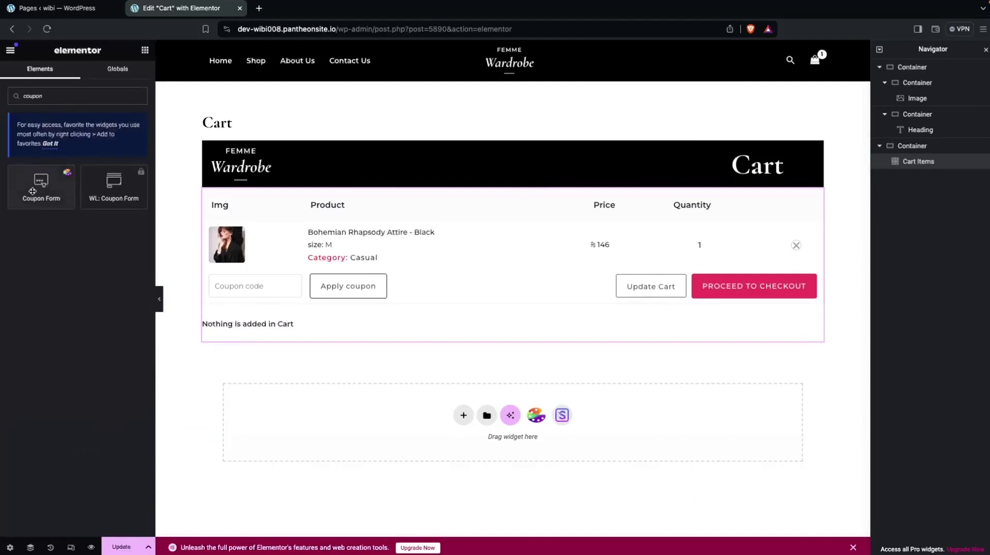
left_click_drag(41, 186, 464, 416)
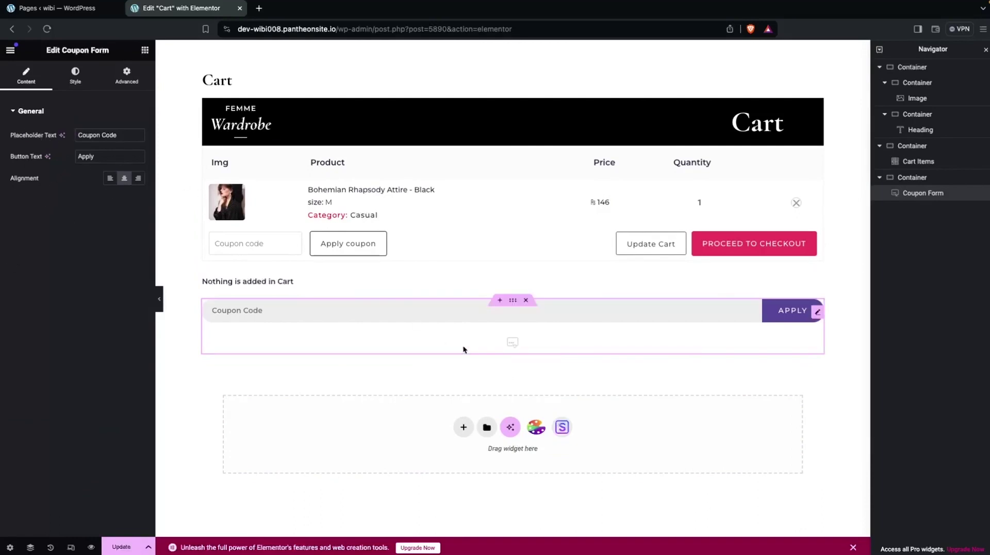
left_click(526, 299)
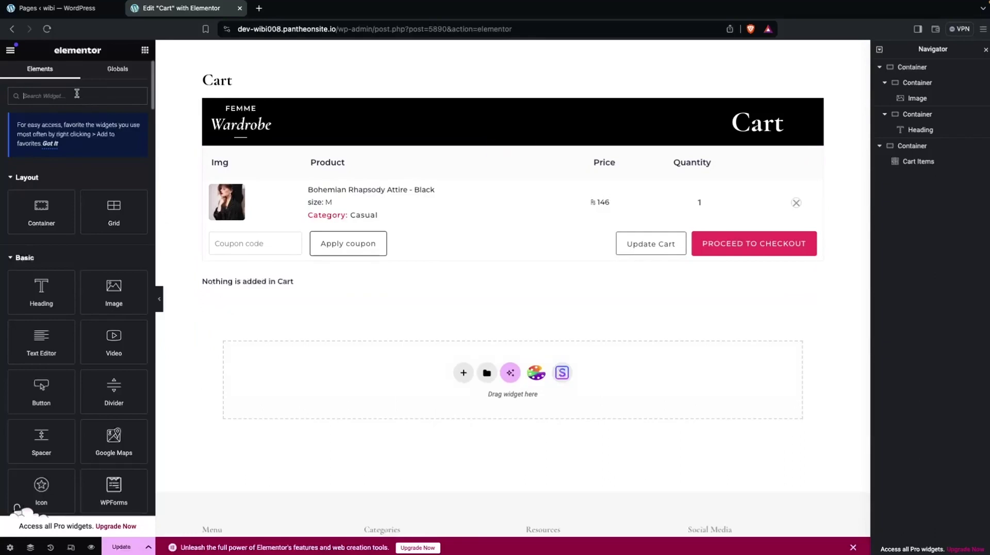
Add the Cart Overview widget in a new container below the cart items and open its style settings.
type("cart")
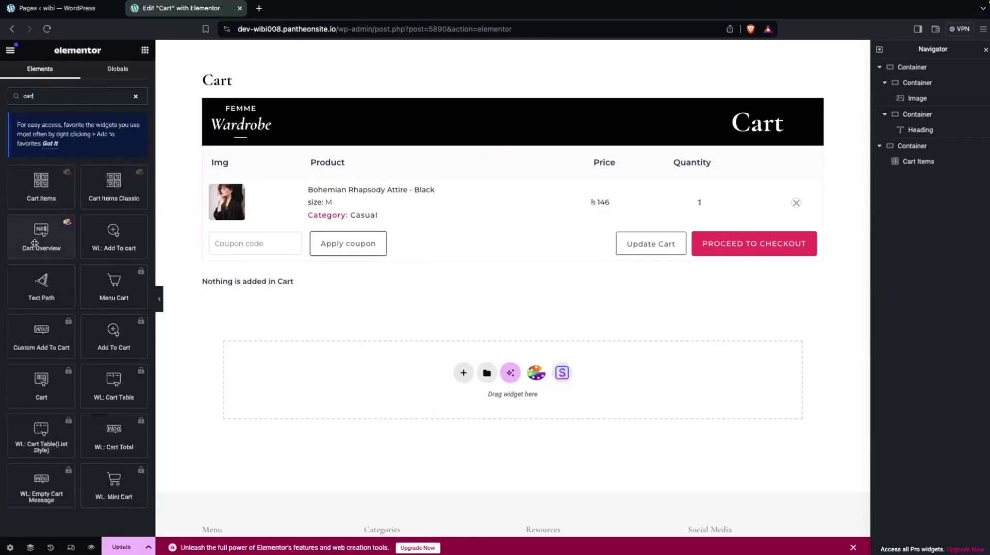
left_click_drag(35, 243, 482, 327)
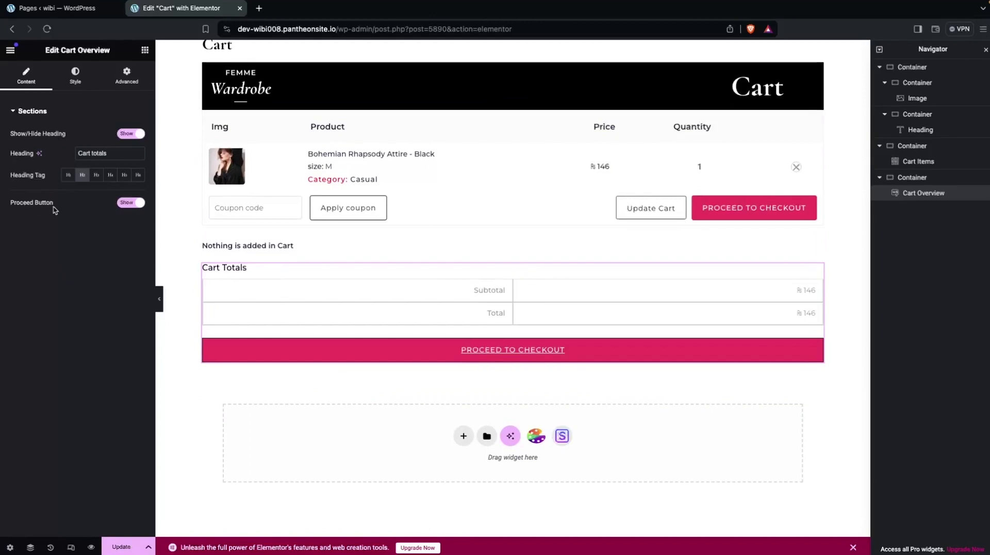
left_click(76, 77)
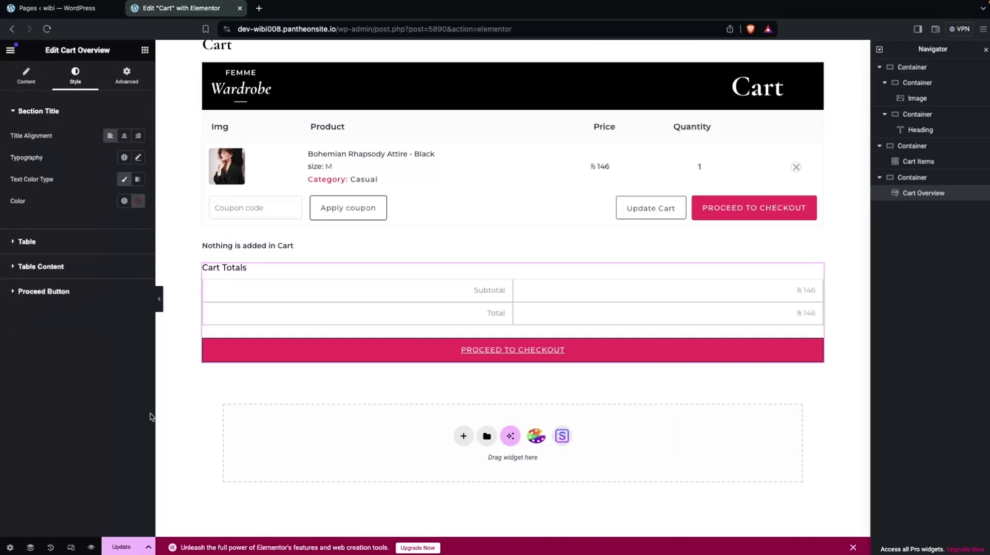
Update the page and view the live Cart page from the WordPress page list in a new browser tab.
left_click(123, 547)
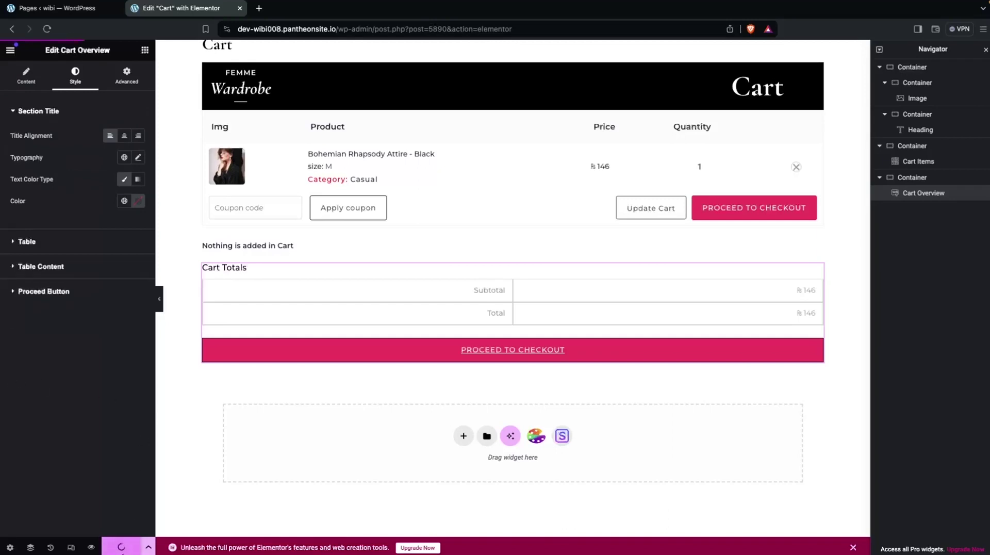
left_click(50, 16)
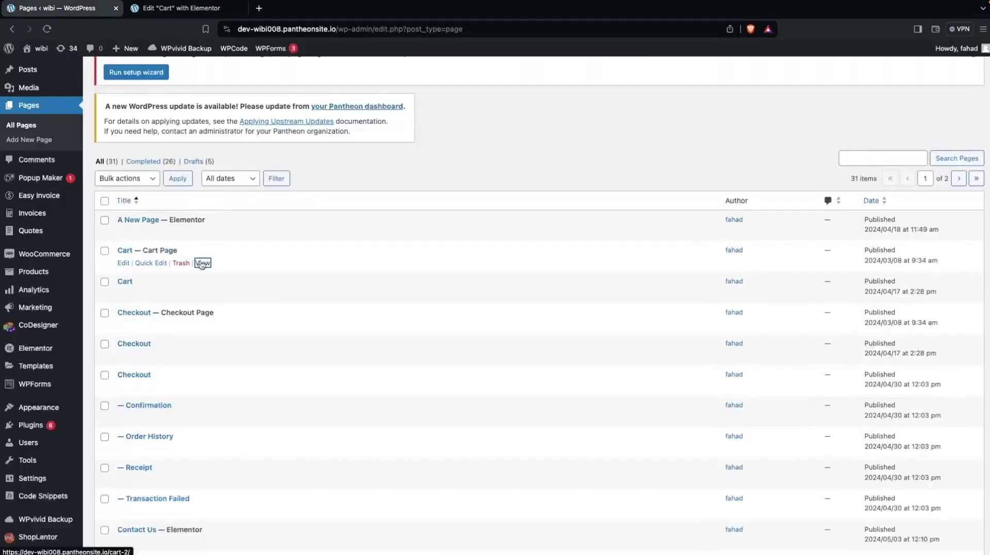
middle_click(202, 264)
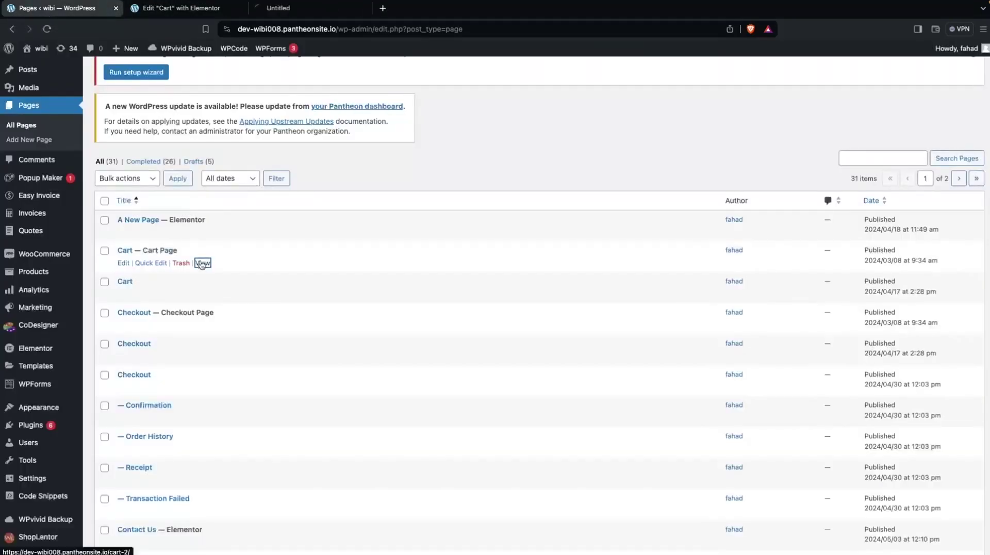
left_click(288, 14)
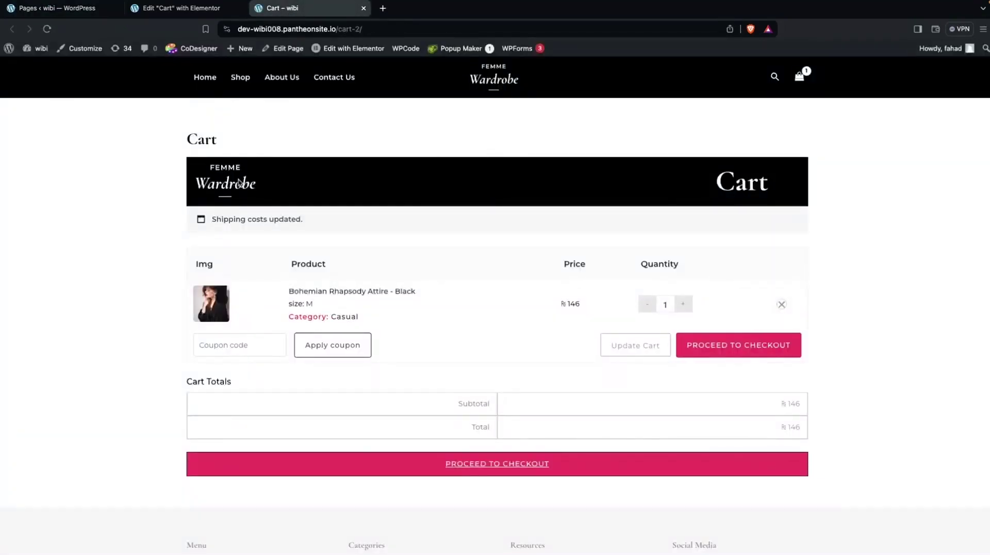
Hide the page title in the Elementor page settings, update the page, and reload the live Cart page.
left_click(191, 10)
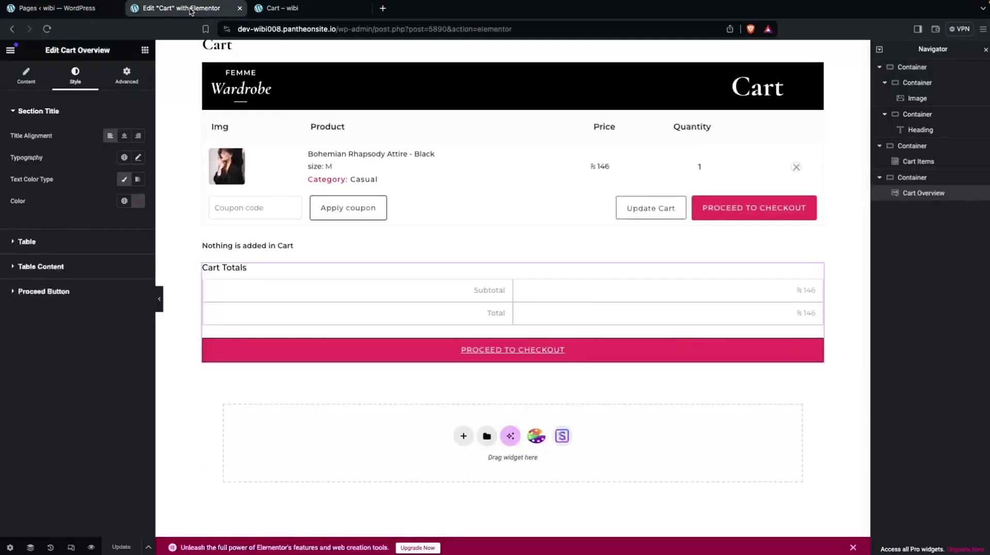
left_click(10, 548)
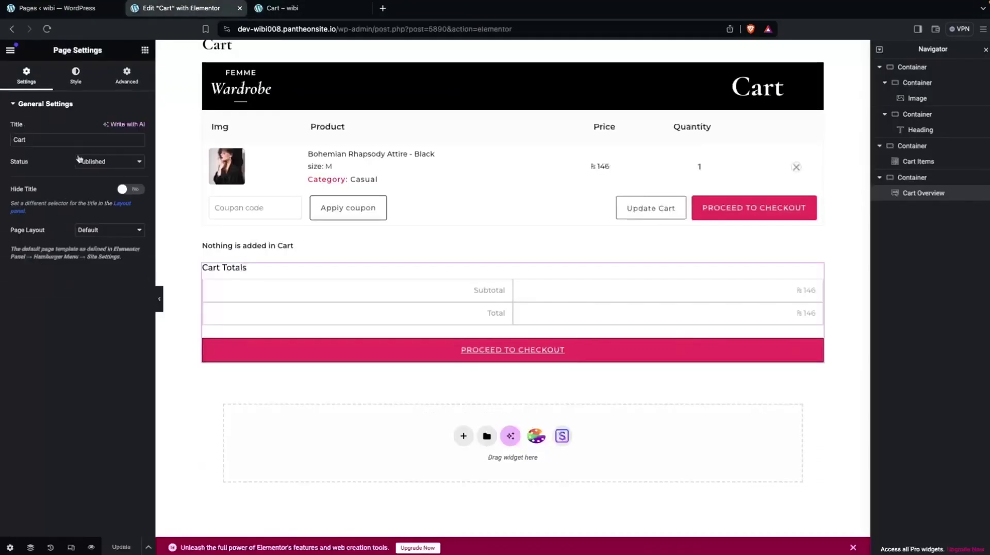
left_click(130, 189)
left_click(121, 548)
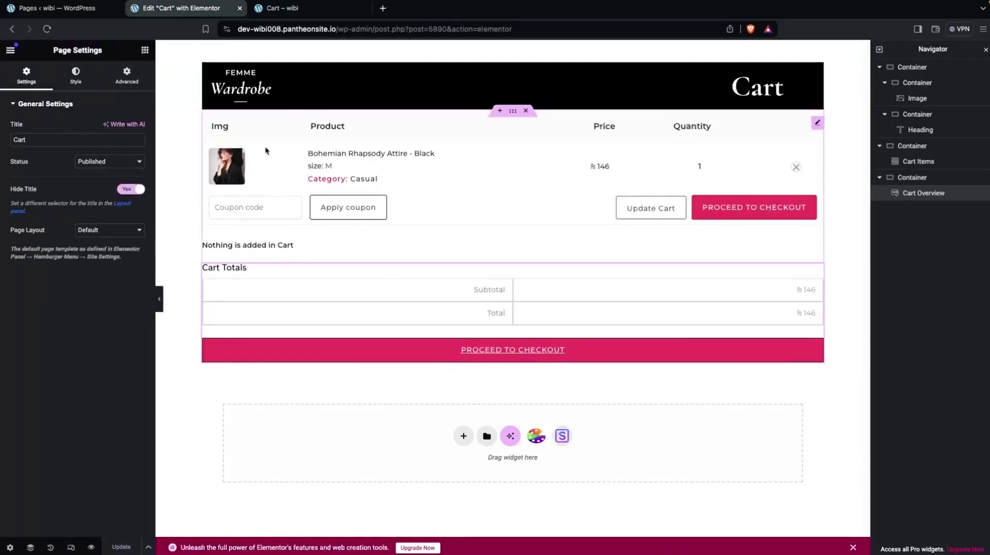
left_click(284, 8)
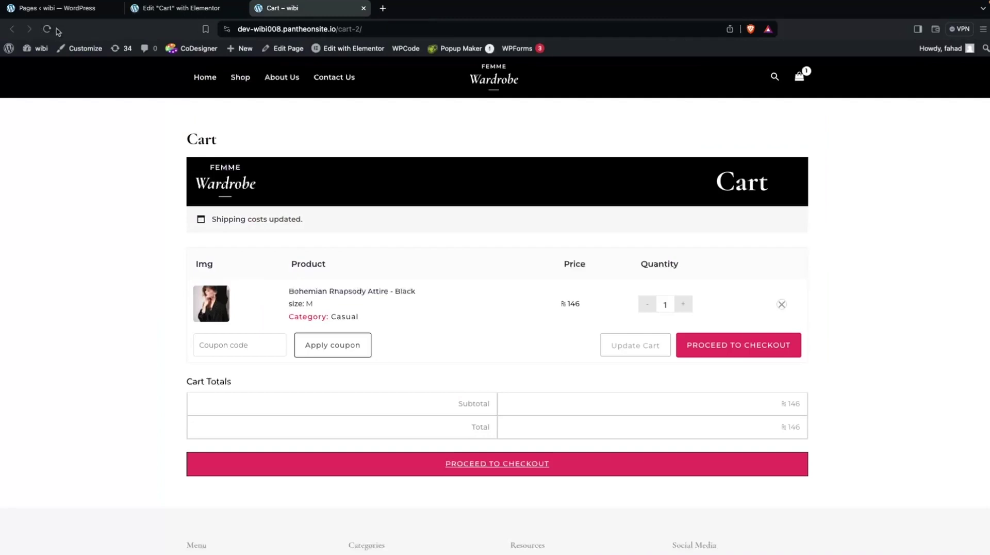
left_click(47, 28)
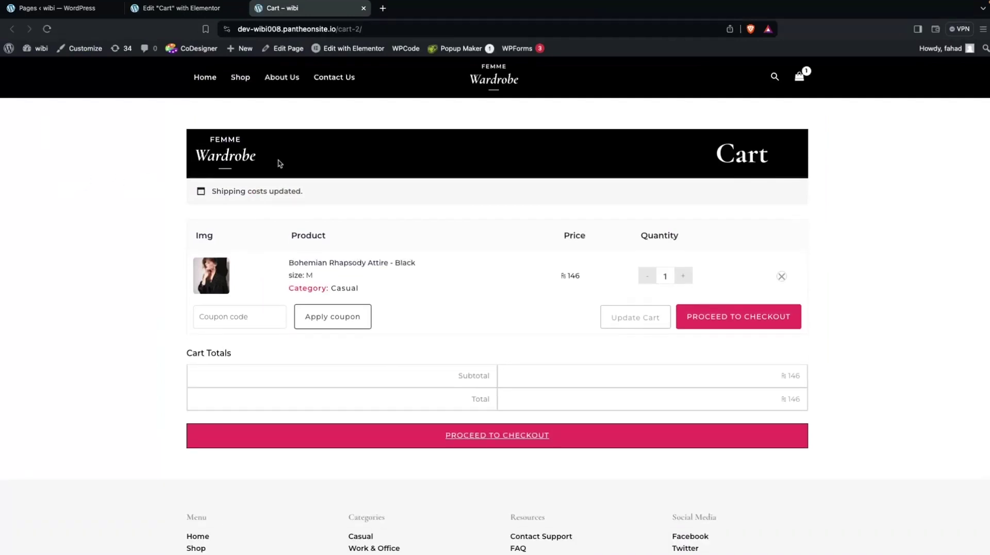